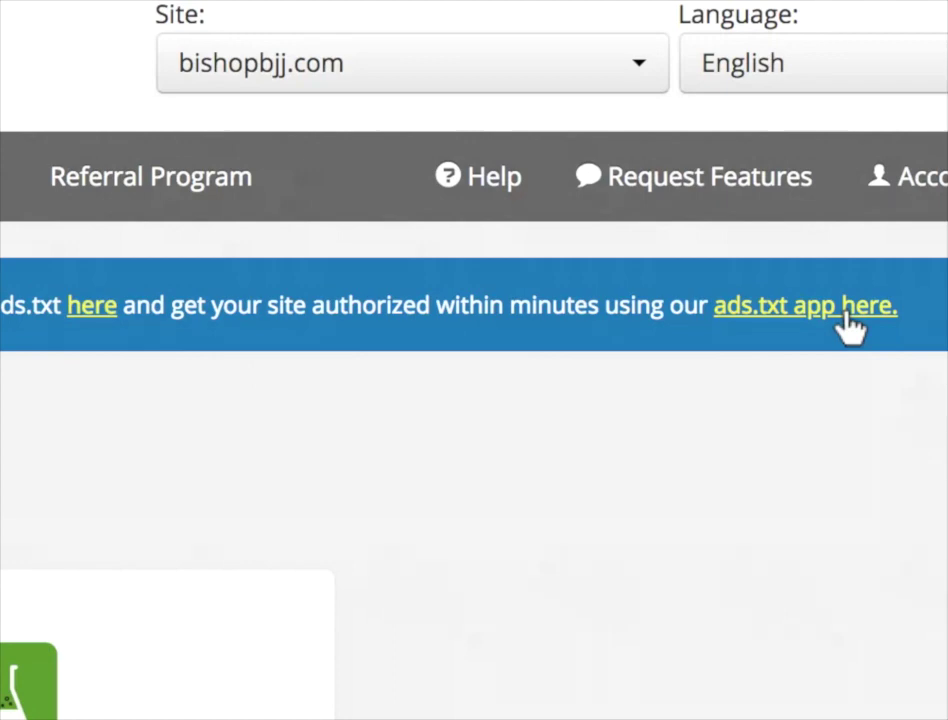
# - Install Ezoic's Ads.txt app from its app page and go into the installed app
pyautogui.click(846, 318)
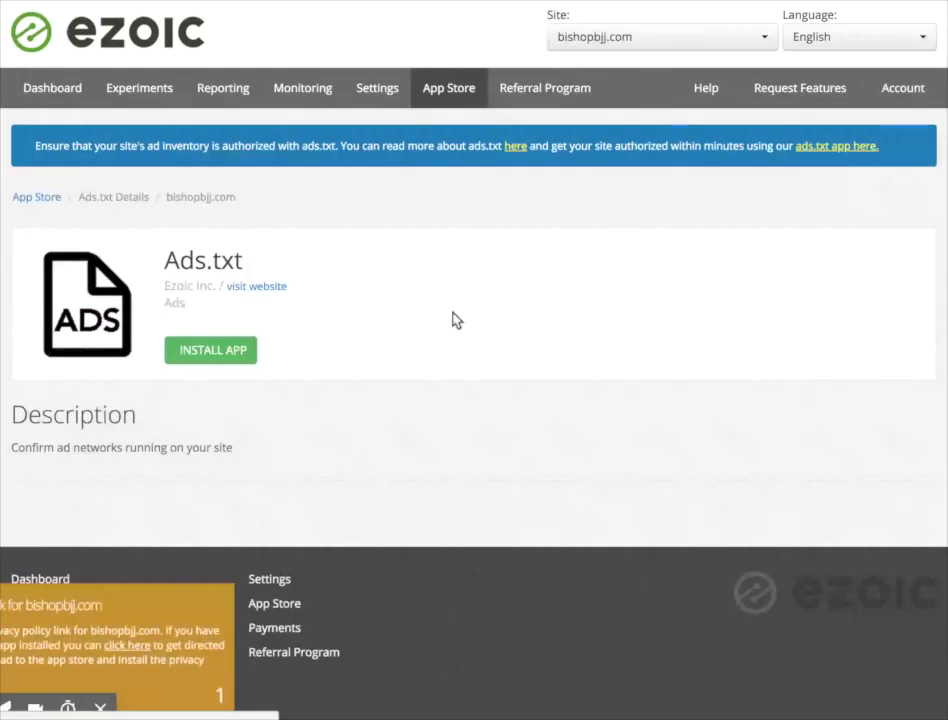
pyautogui.click(211, 350)
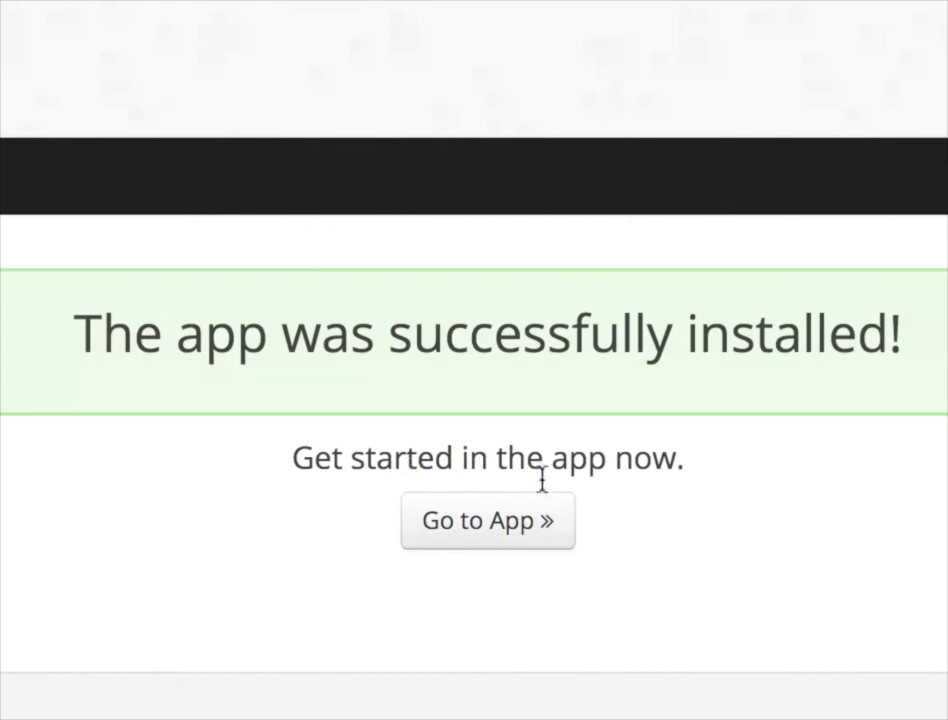
pyautogui.click(504, 528)
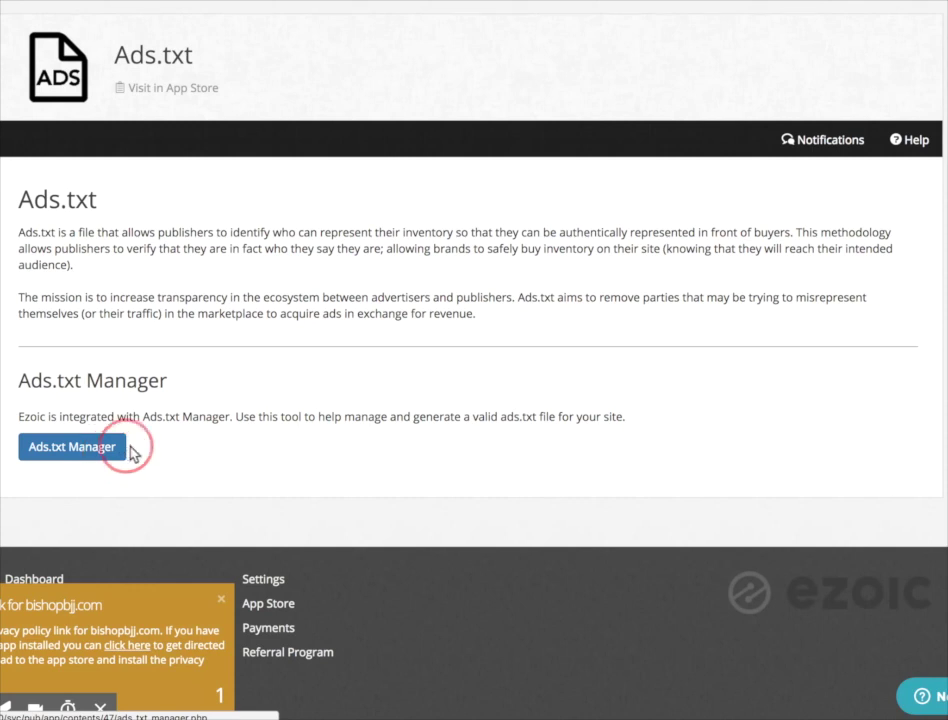
# - Launch Ads.txt Manager from the Ezoic Ads.txt app and move to its signup form
pyautogui.click(93, 451)
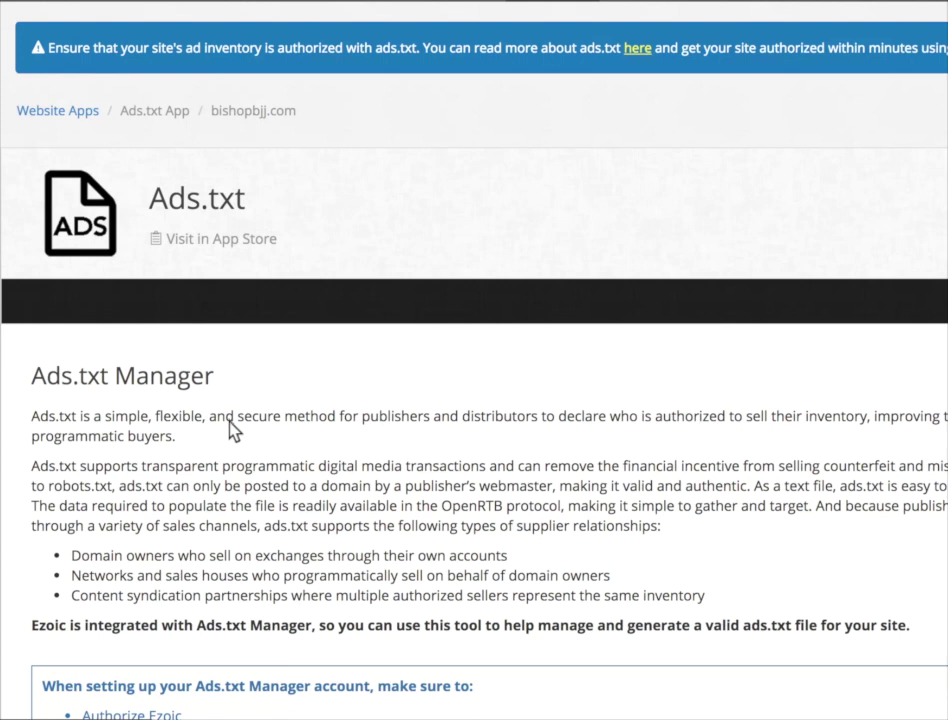
pyautogui.scroll(-1, 257, 580)
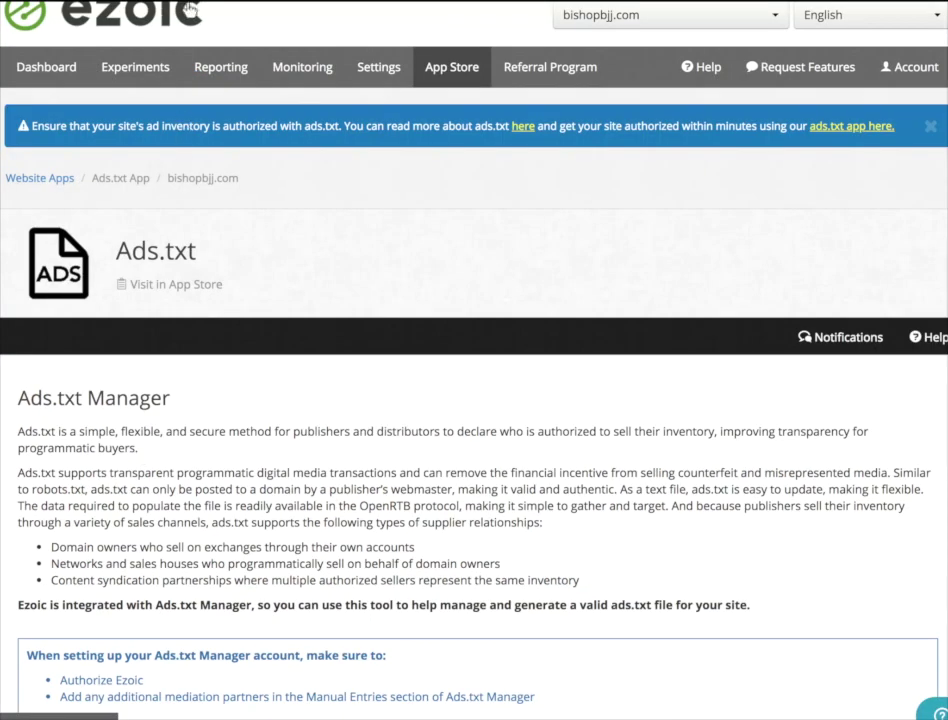
pyautogui.moveTo(186, 8)
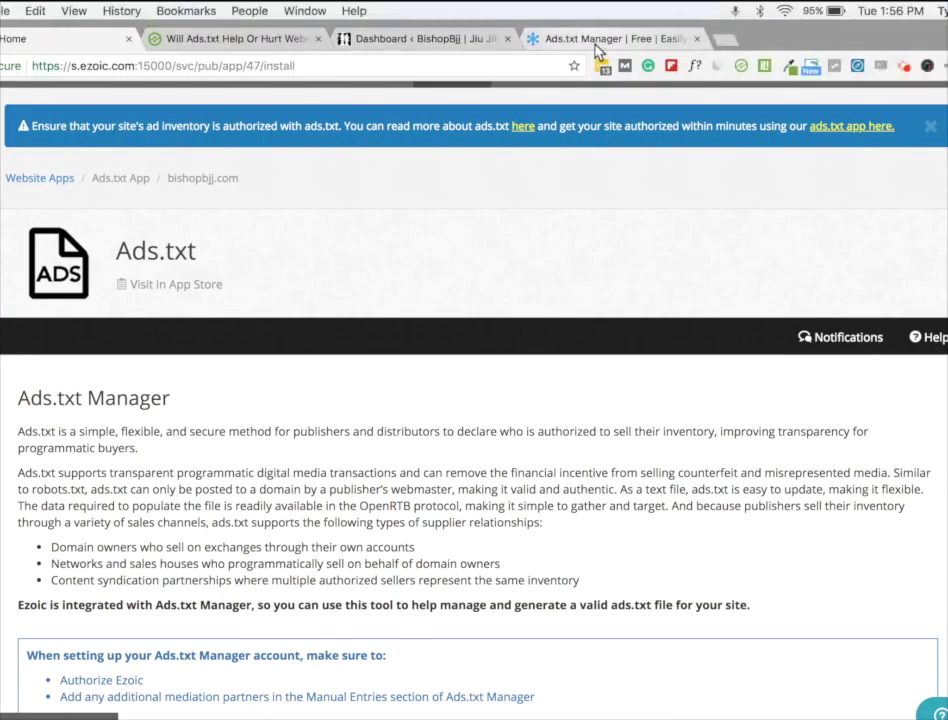
pyautogui.click(596, 42)
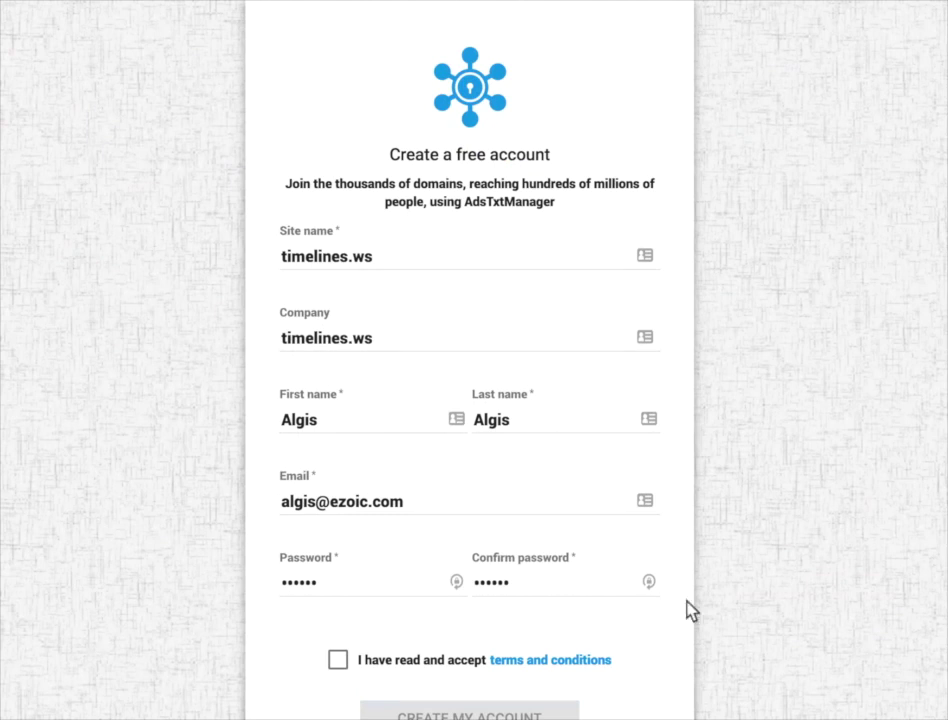
# - Replace the signup site name with bishopbjj.com and enter company Bishopbjj LLC
pyautogui.scroll(-1, 400, 255)
pyautogui.click(400, 244)
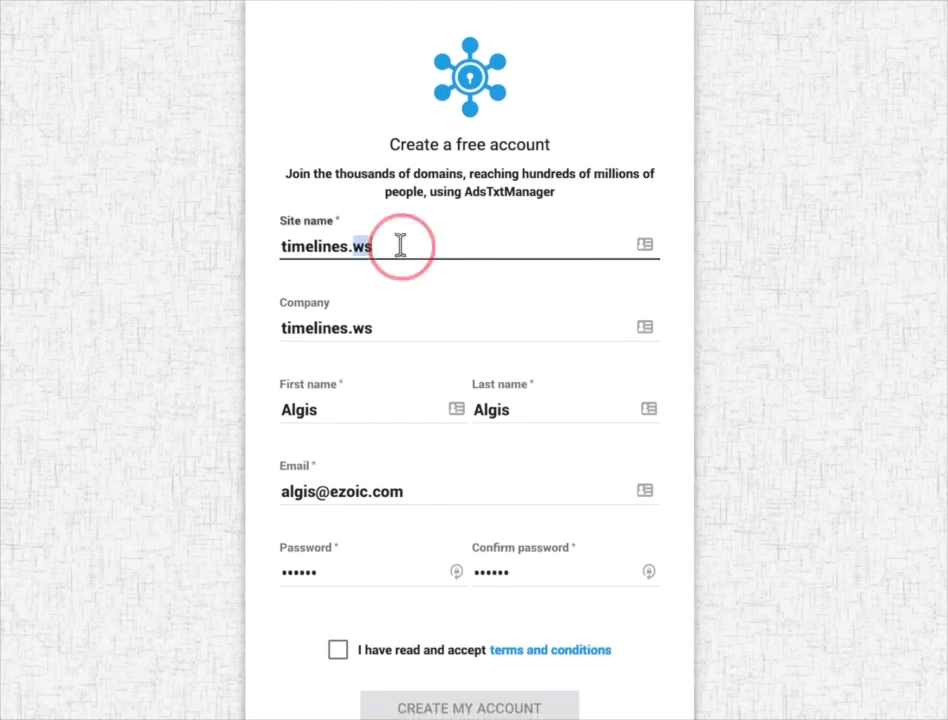
pyautogui.hotkey('ctrl', 'a')
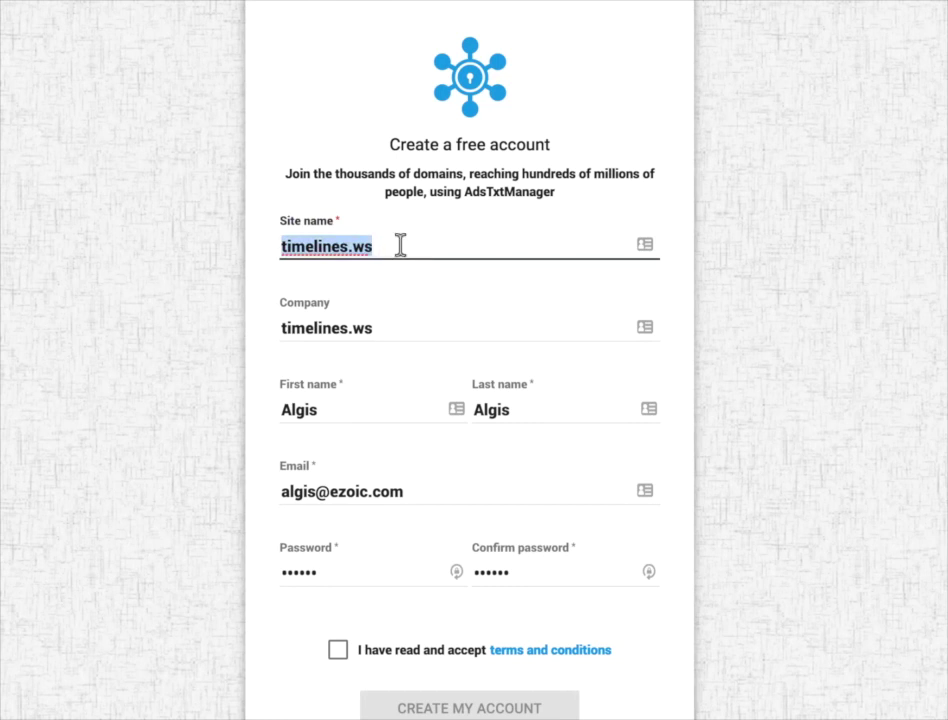
pyautogui.write('bishopbjj.com')
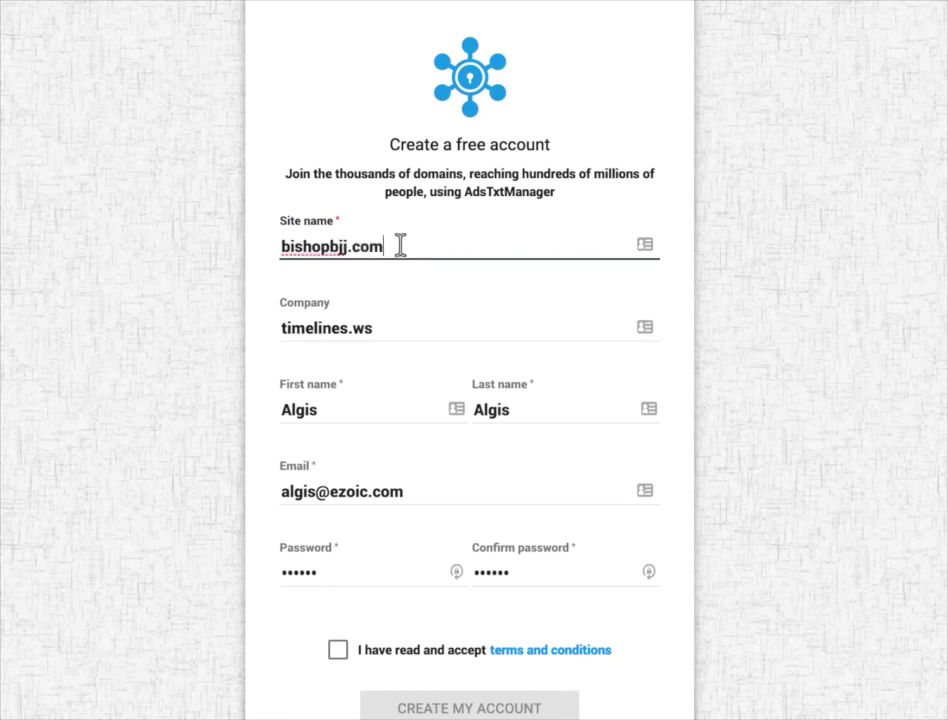
pyautogui.press('Tab')
pyautogui.write('Bish')
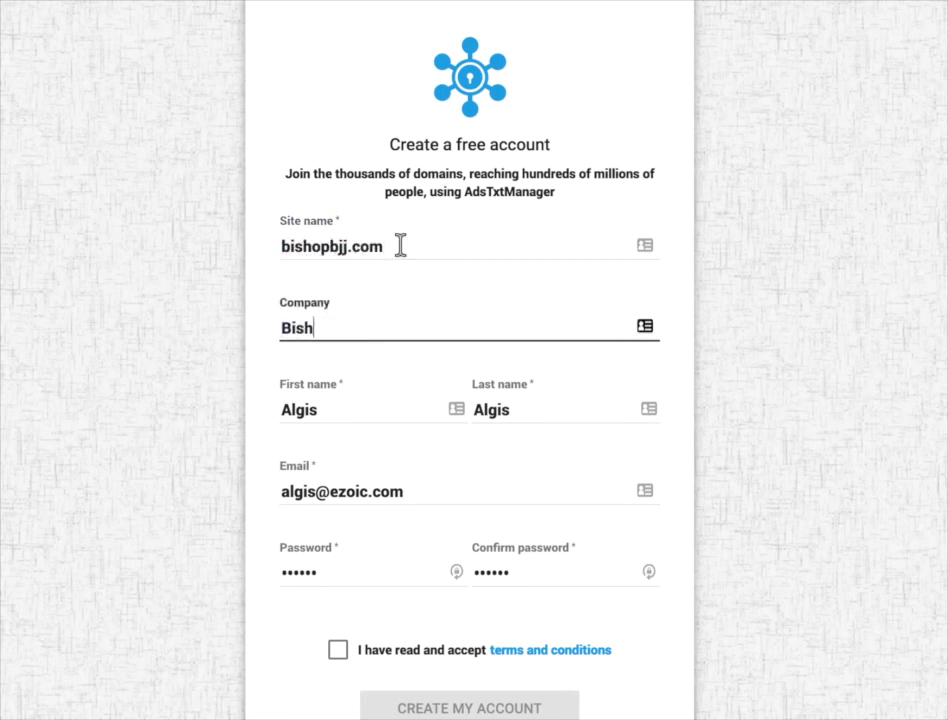
pyautogui.write('opbjj LLC')
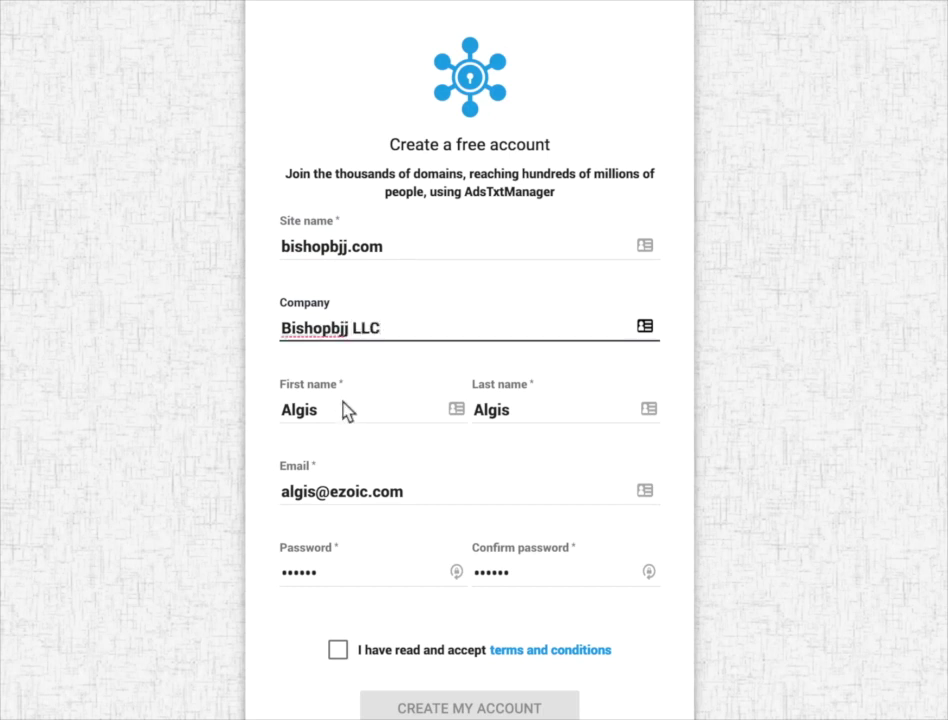
# - Fill in the user's first and last name and create the Ads.txt Manager account
pyautogui.press('Tab')
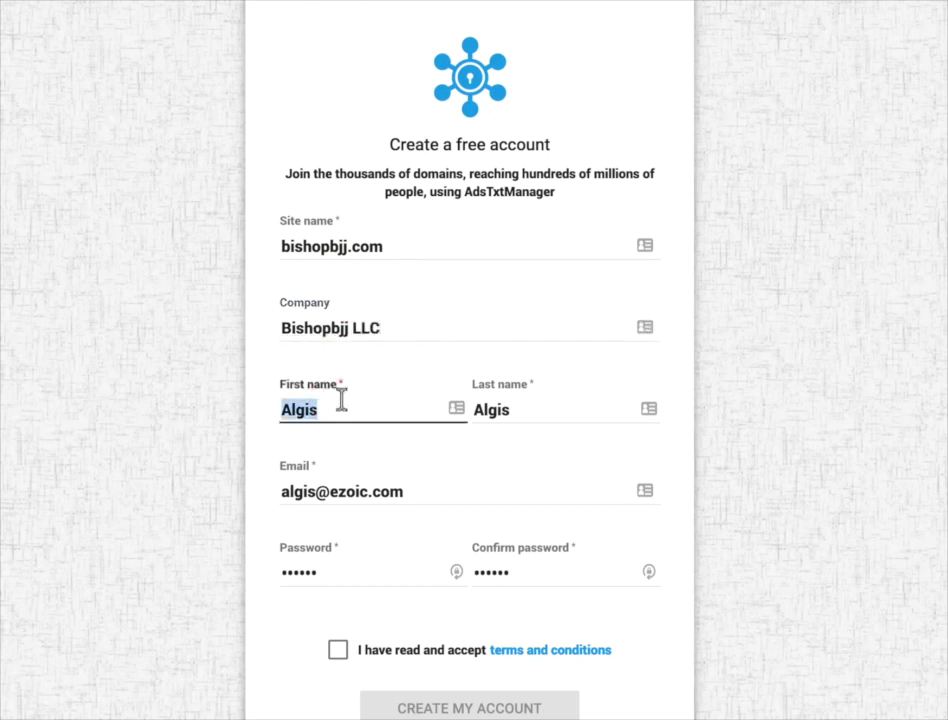
pyautogui.write('Tyler')
pyautogui.press('Tab')
pyautogui.write('B')
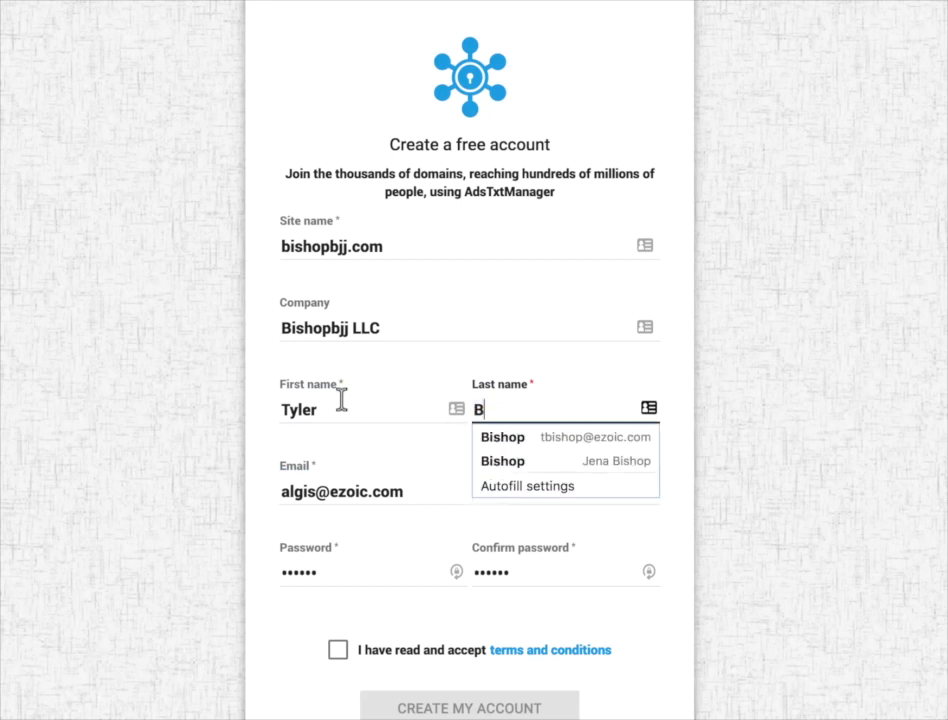
pyautogui.write('ishop')
pyautogui.press('Tab')
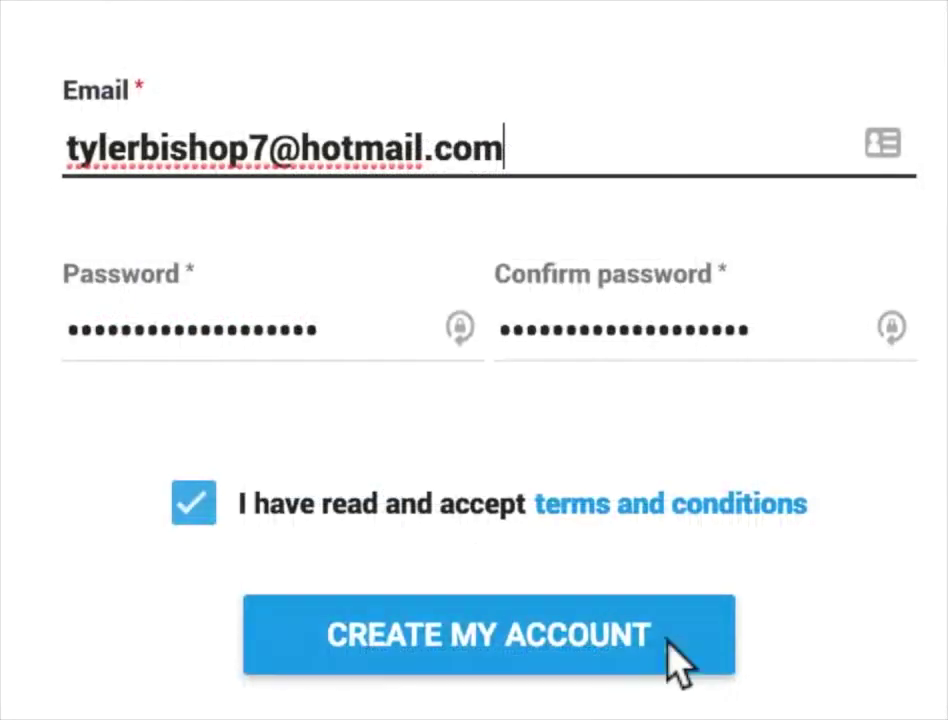
pyautogui.click(680, 650)
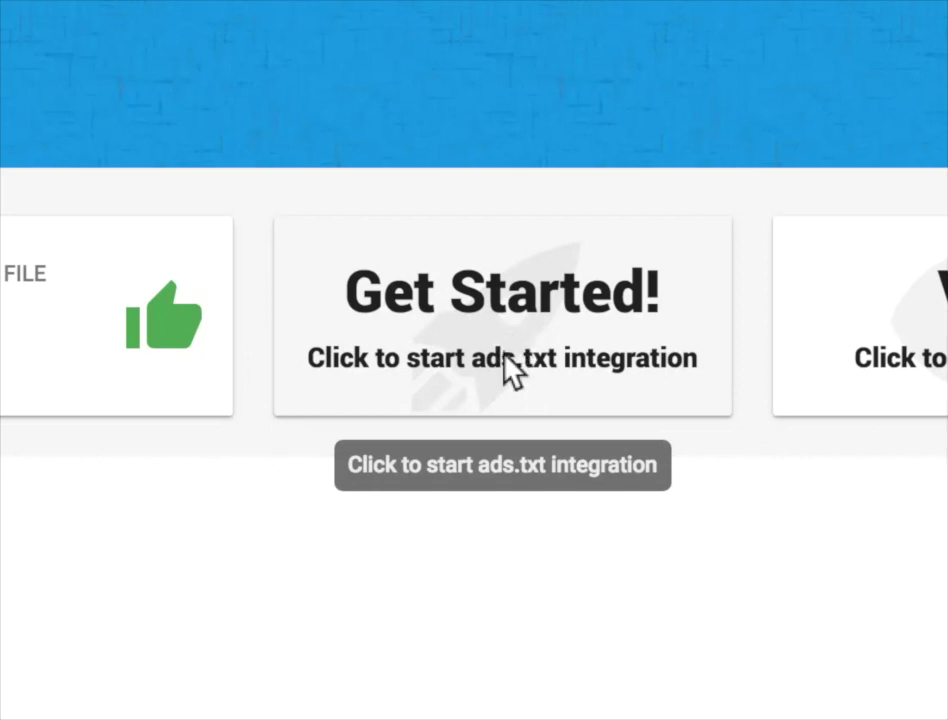
# - Start the Get Started ads.txt wizard and continue to step 2, Authorize
pyautogui.click(504, 356)
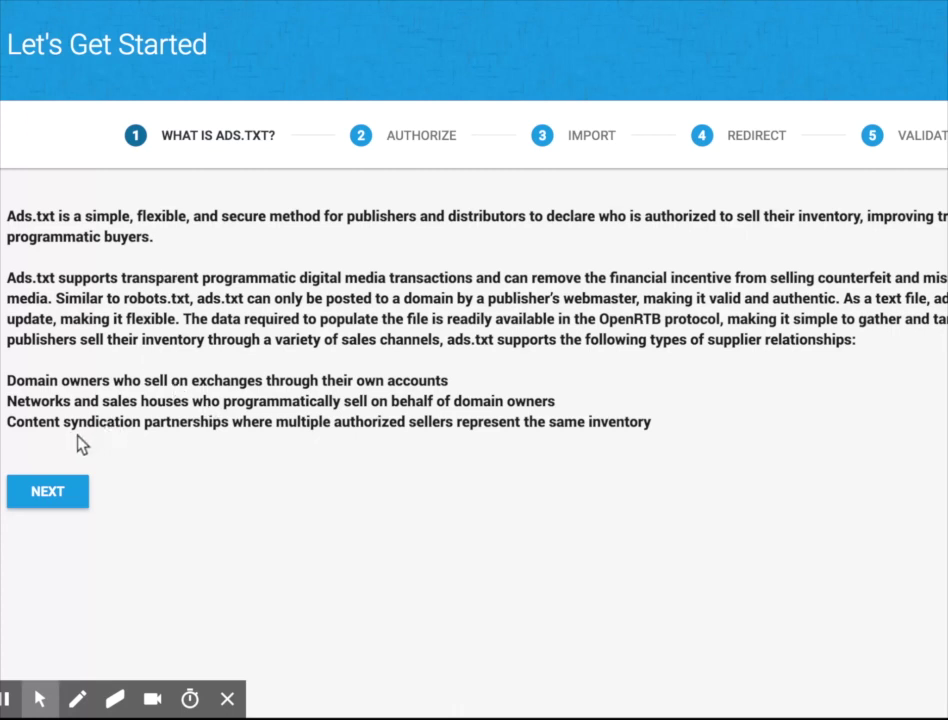
pyautogui.click(55, 496)
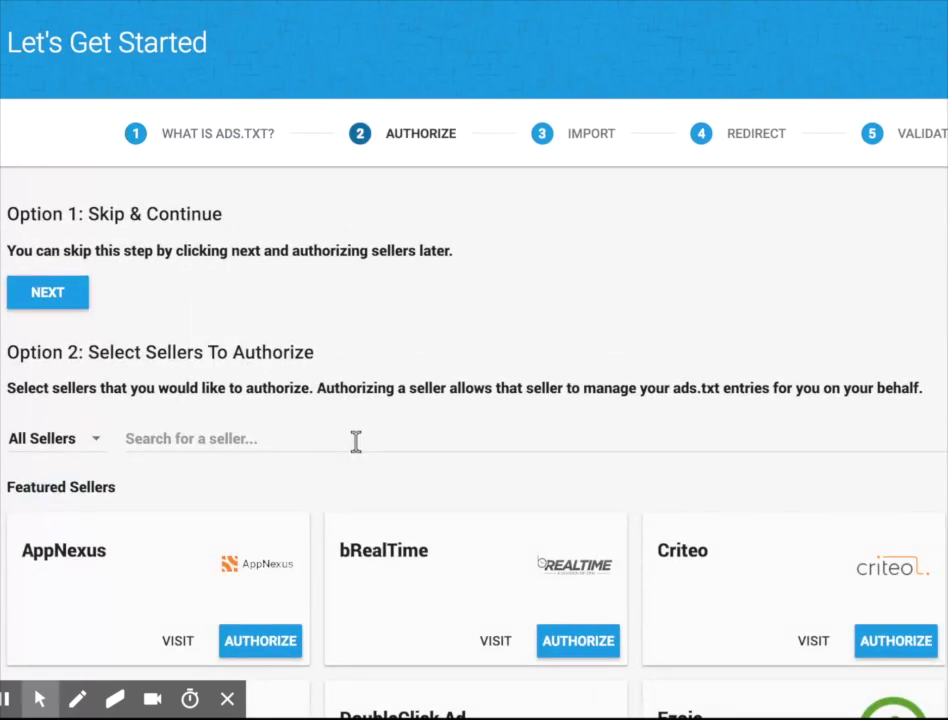
# - Authorize Ezoic as a featured seller, then continue to the Import step
pyautogui.scroll(-1, 358, 446)
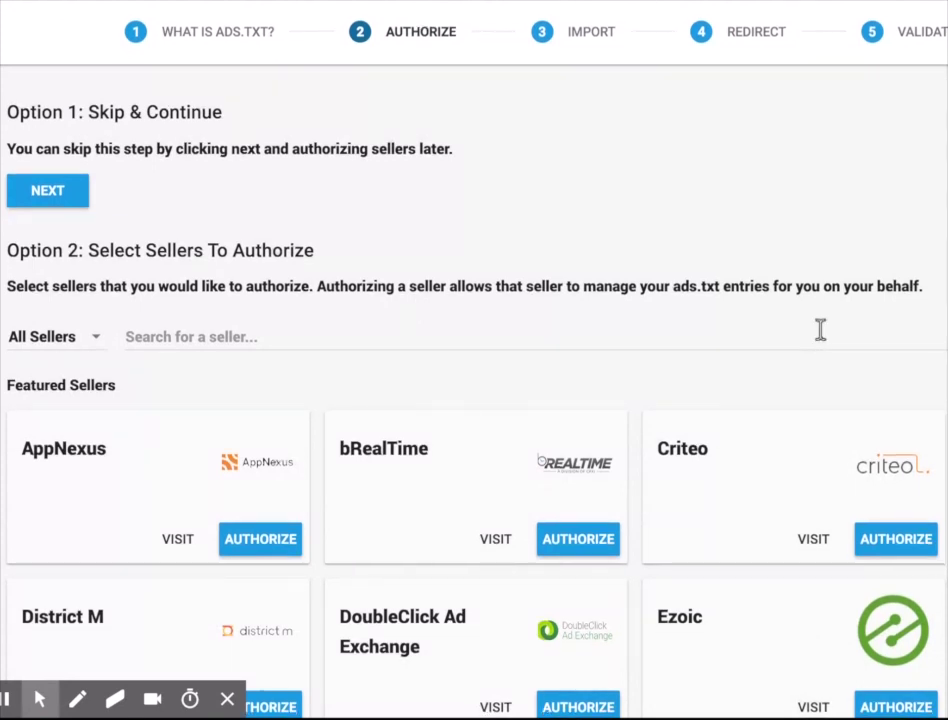
pyautogui.scroll(-1, 853, 538)
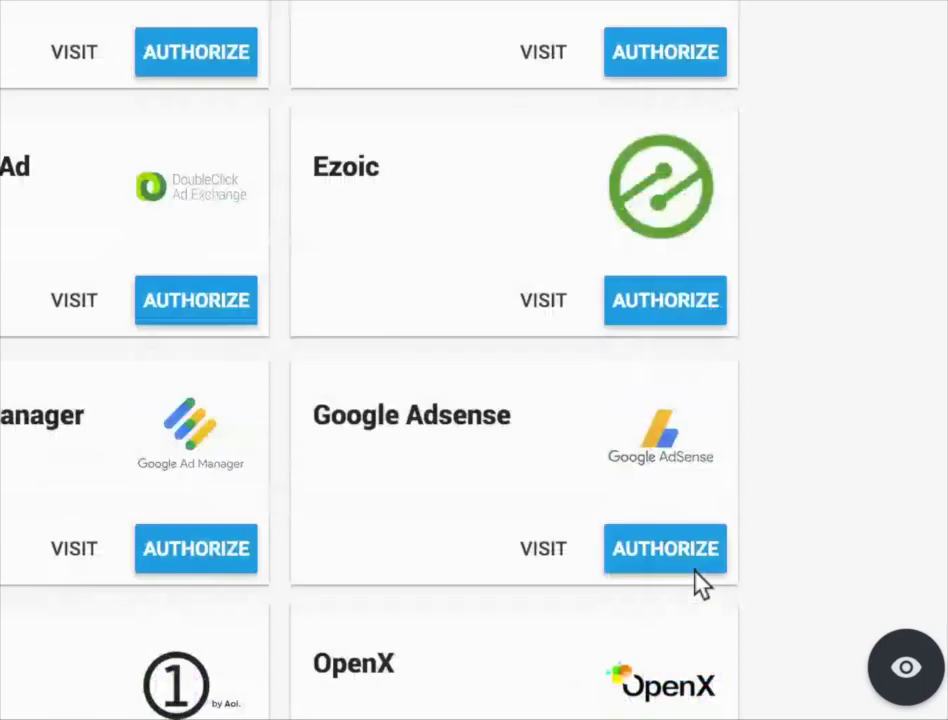
pyautogui.scroll(-1, 690, 480)
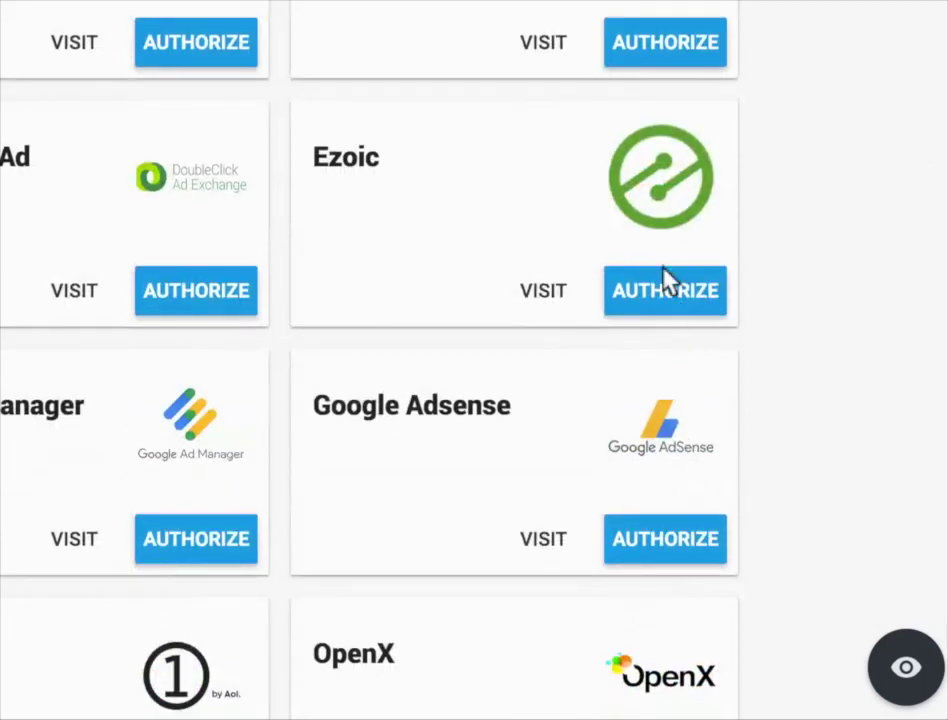
pyautogui.click(658, 296)
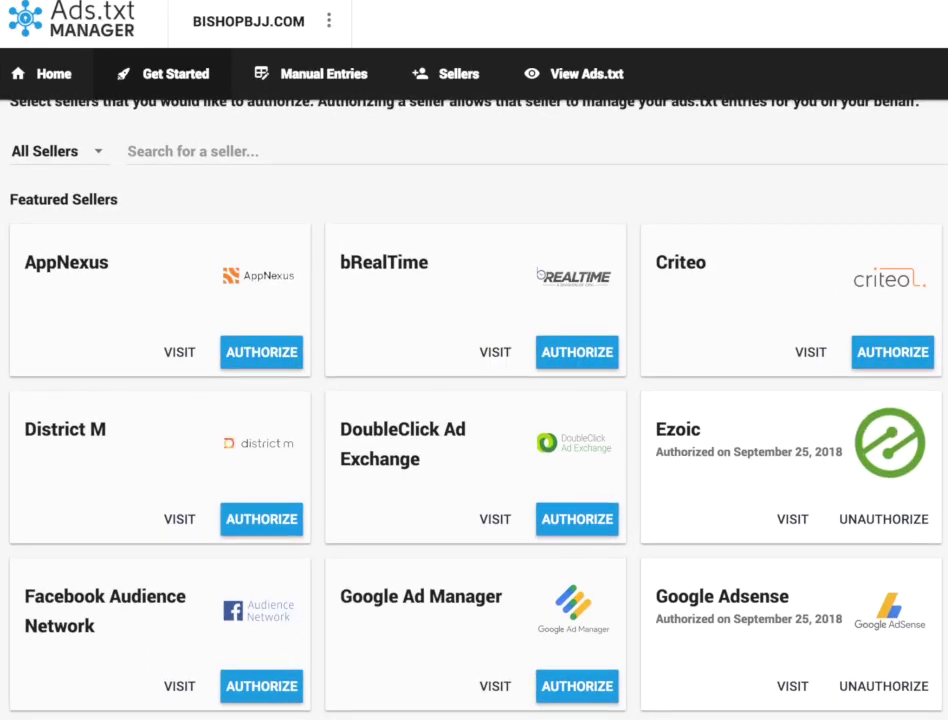
pyautogui.scroll(4, 474, 400)
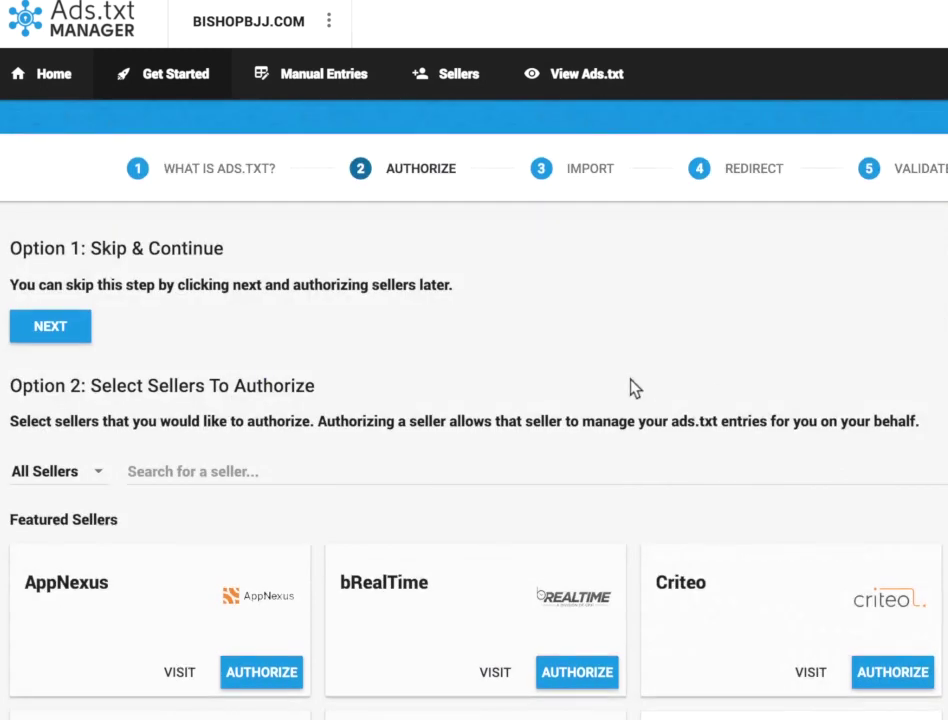
pyautogui.scroll(1, 52, 340)
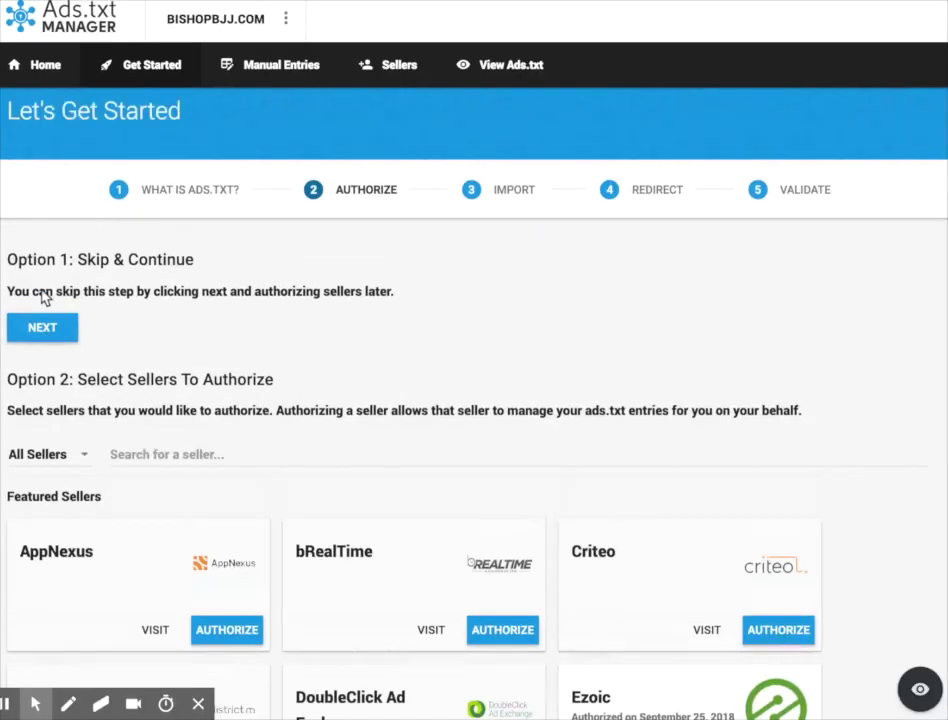
pyautogui.scroll(1, 44, 300)
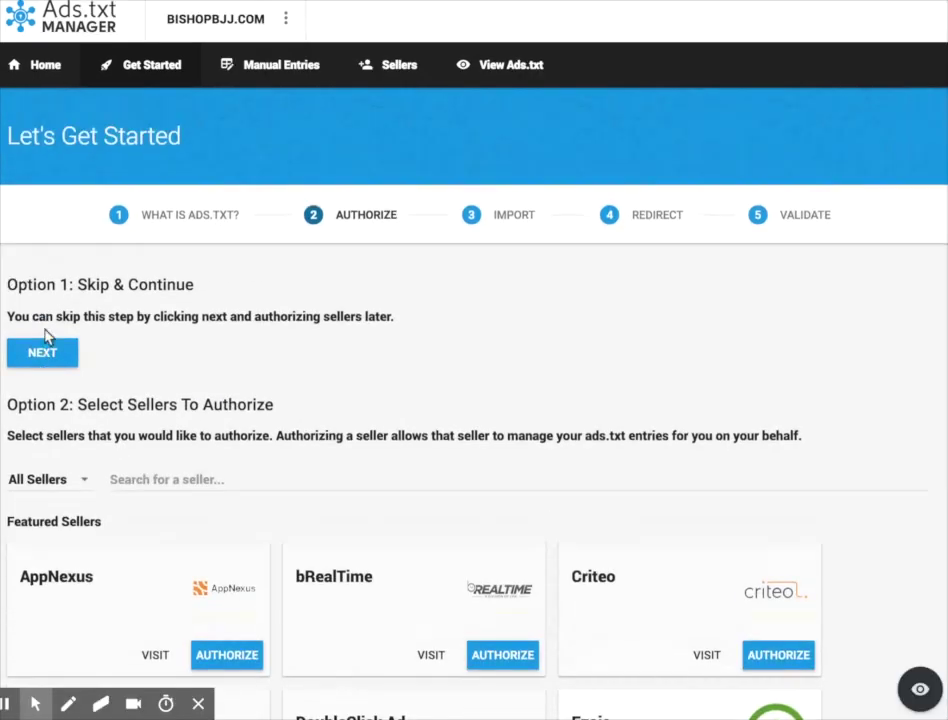
pyautogui.click(44, 354)
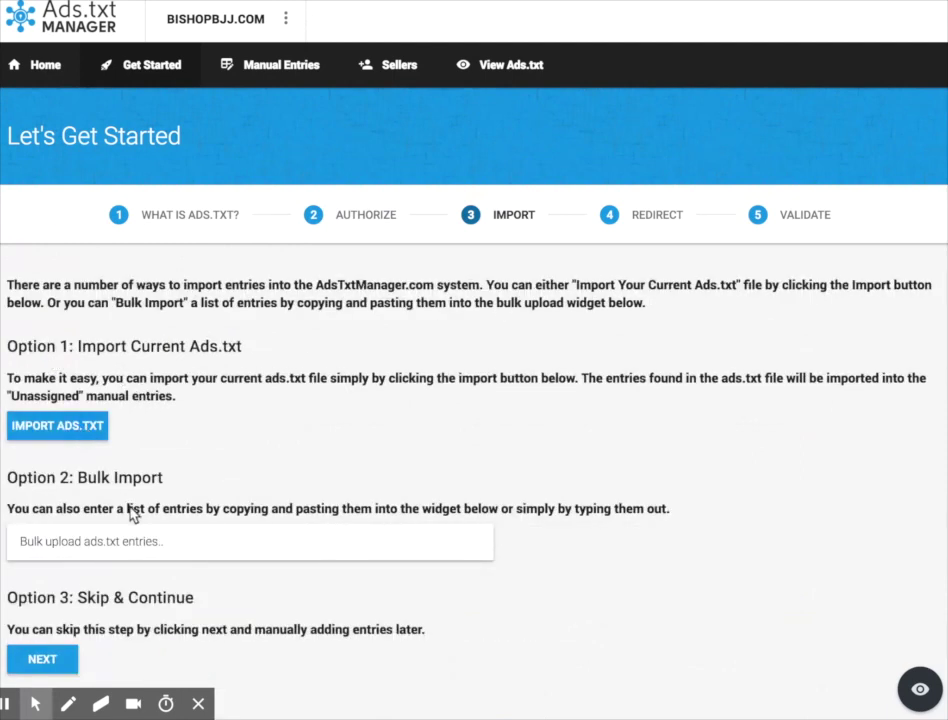
# - Skip importing to reach the Redirect step and select the displayed account ID
pyautogui.click(55, 665)
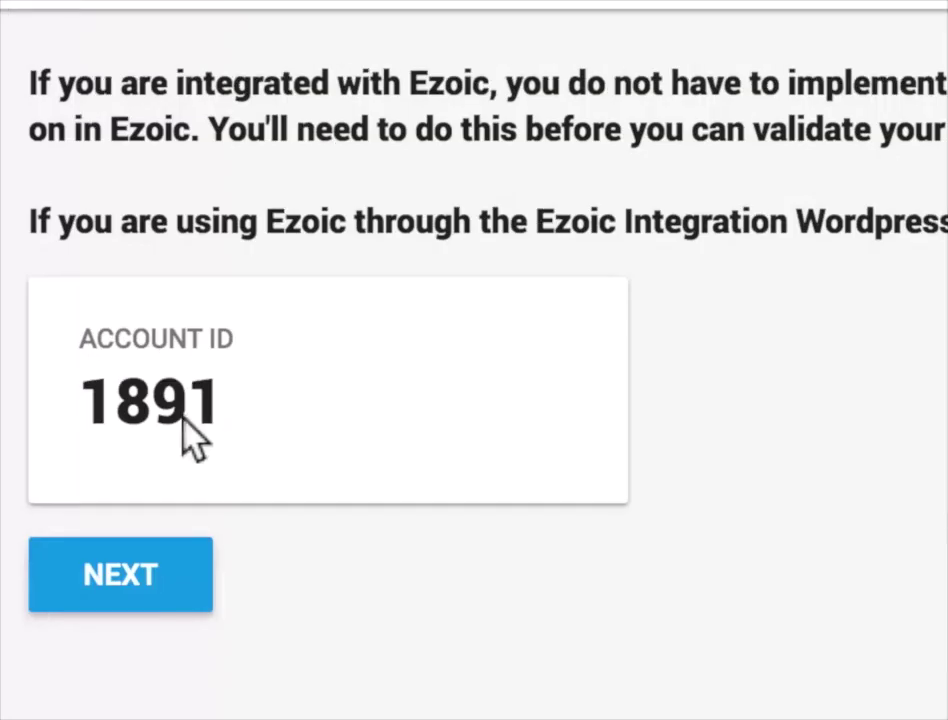
pyautogui.doubleClick(178, 418)
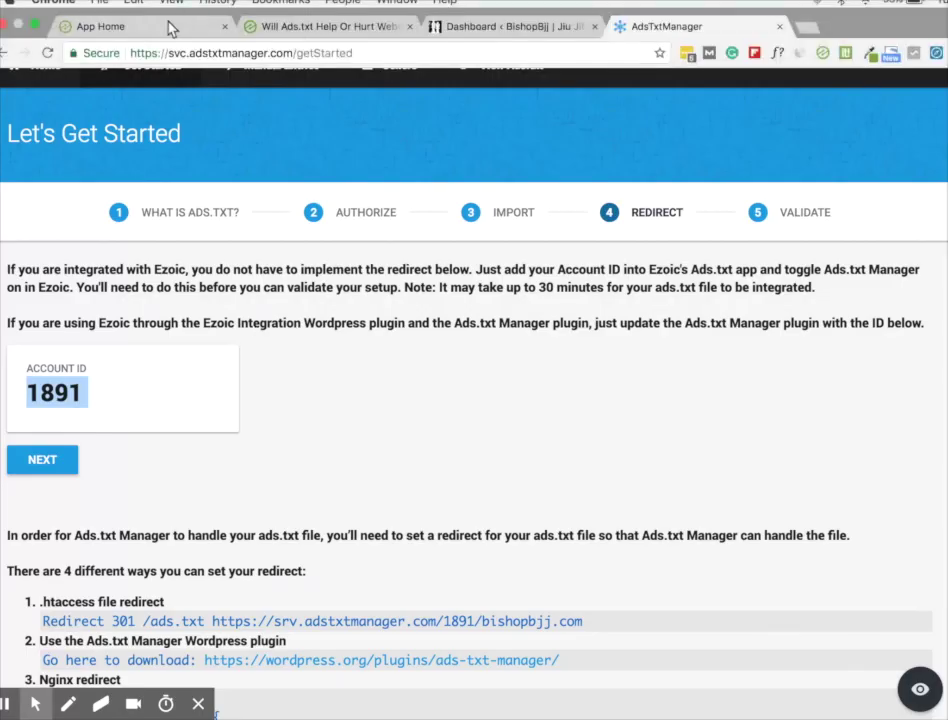
# - In Ezoic's Ads.txt app, replace the Account ID with 1891 and update it
pyautogui.click(168, 30)
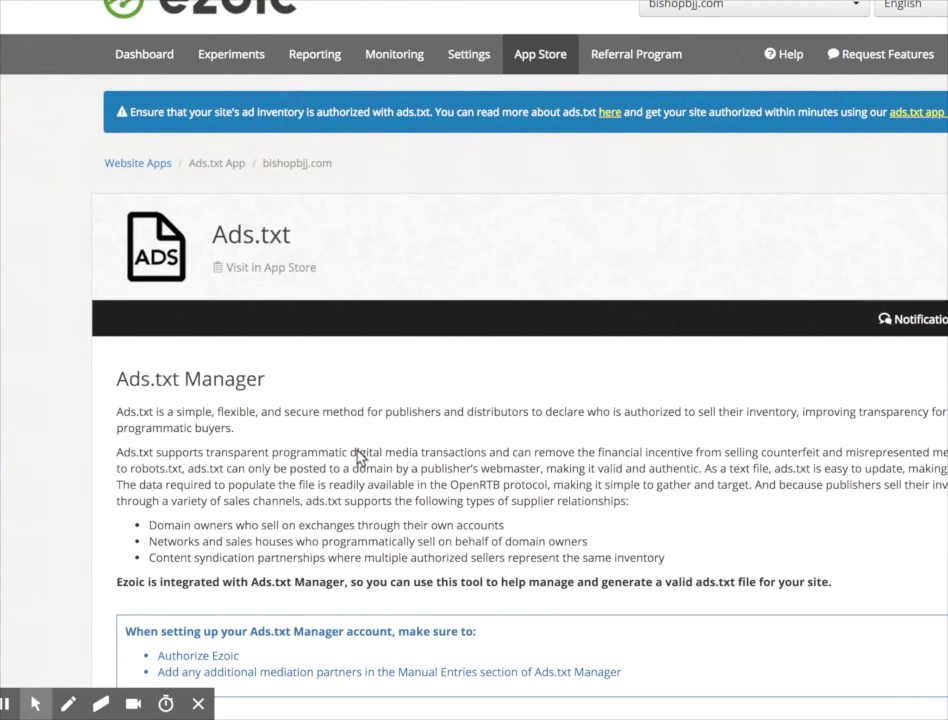
pyautogui.scroll(-6, 360, 457)
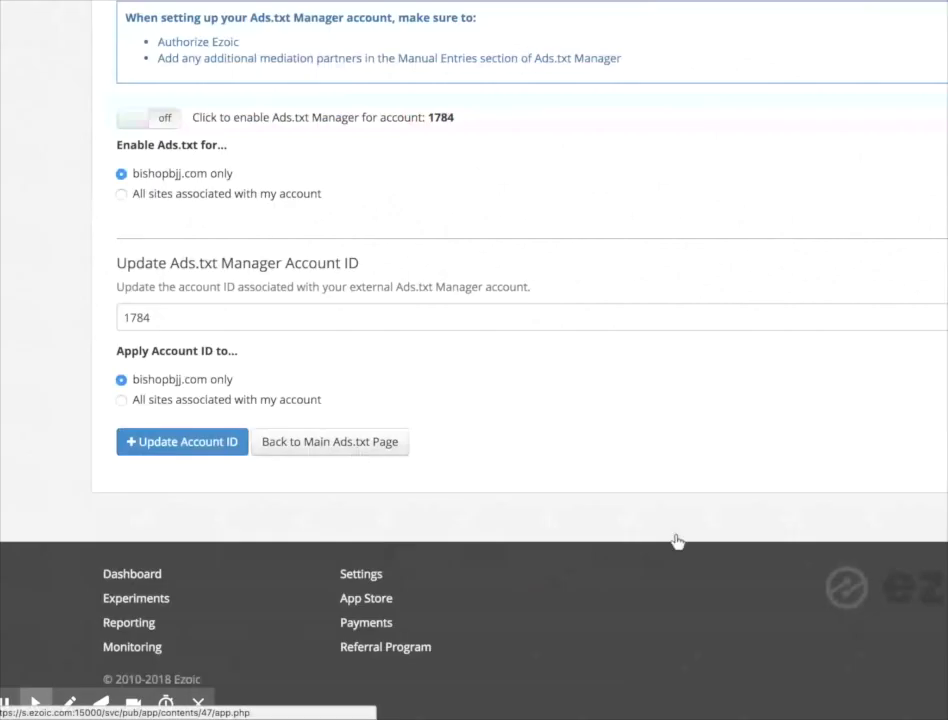
pyautogui.tripleClick(220, 320)
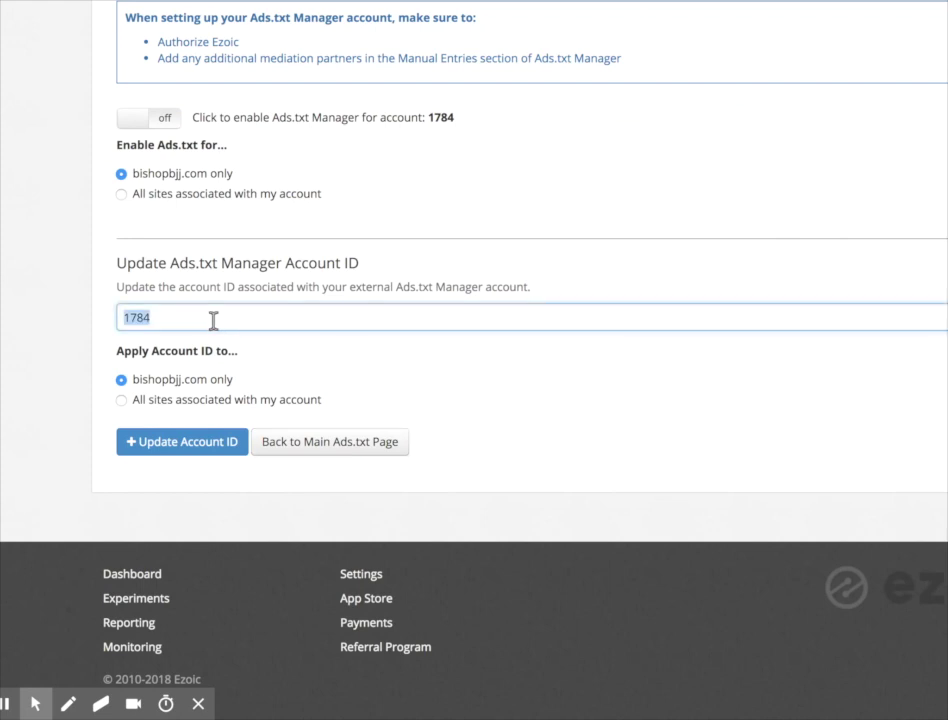
pyautogui.write('1891')
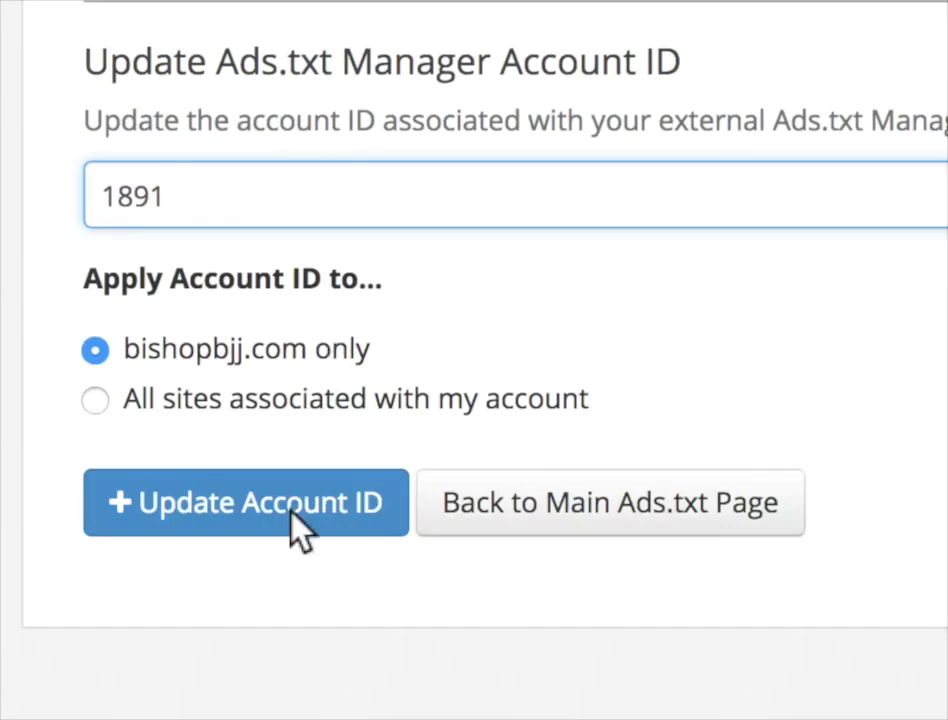
pyautogui.click(300, 530)
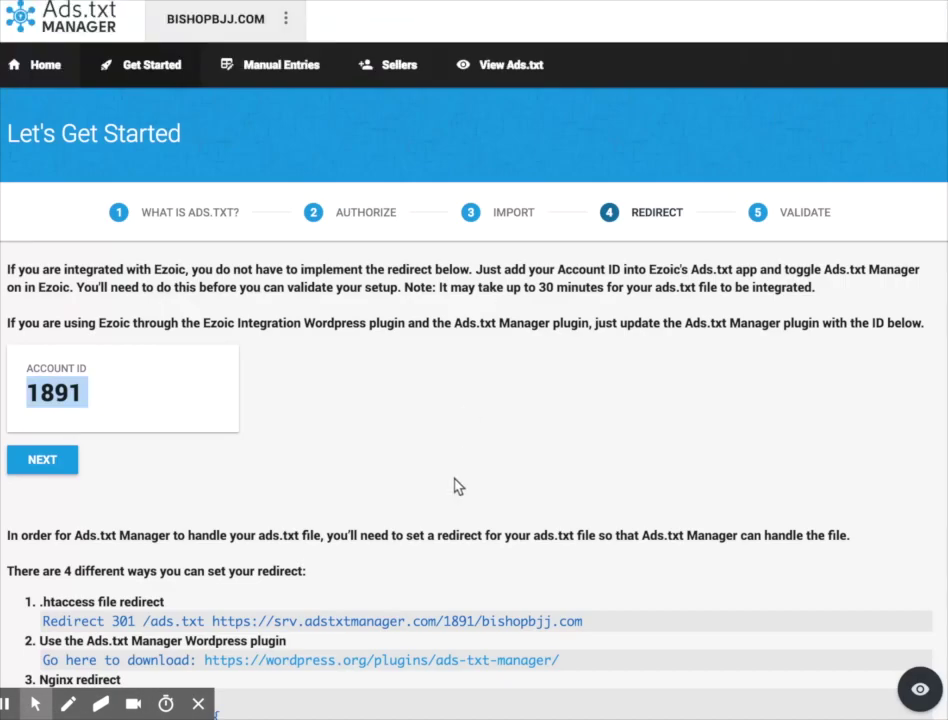
# - Review the Redirect step's options, including the WordPress plugin method, then go to the WordPress Dashboard
pyautogui.scroll(-5, 370, 546)
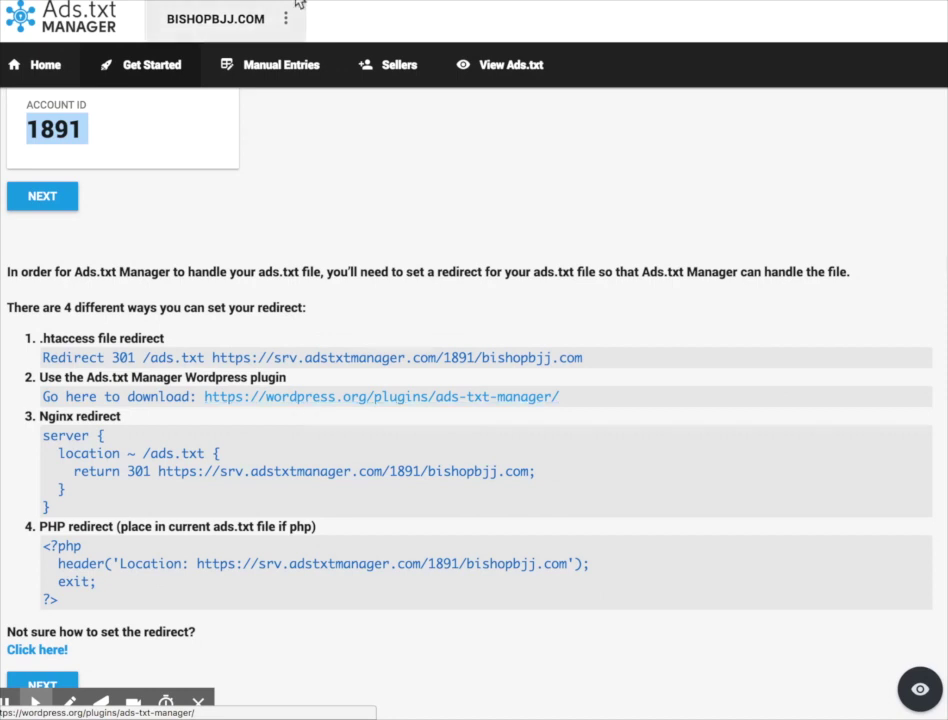
pyautogui.moveTo(320, 14)
pyautogui.click(482, 30)
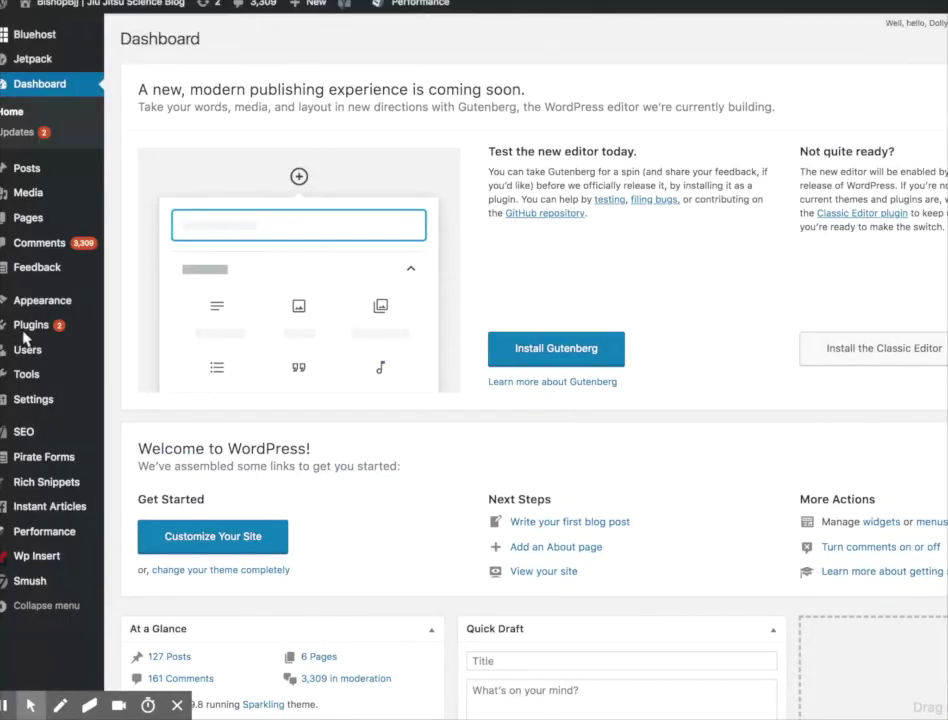
# - Search new plugins for "ads", then install and activate Ads.txt Manager
pyautogui.click(30, 328)
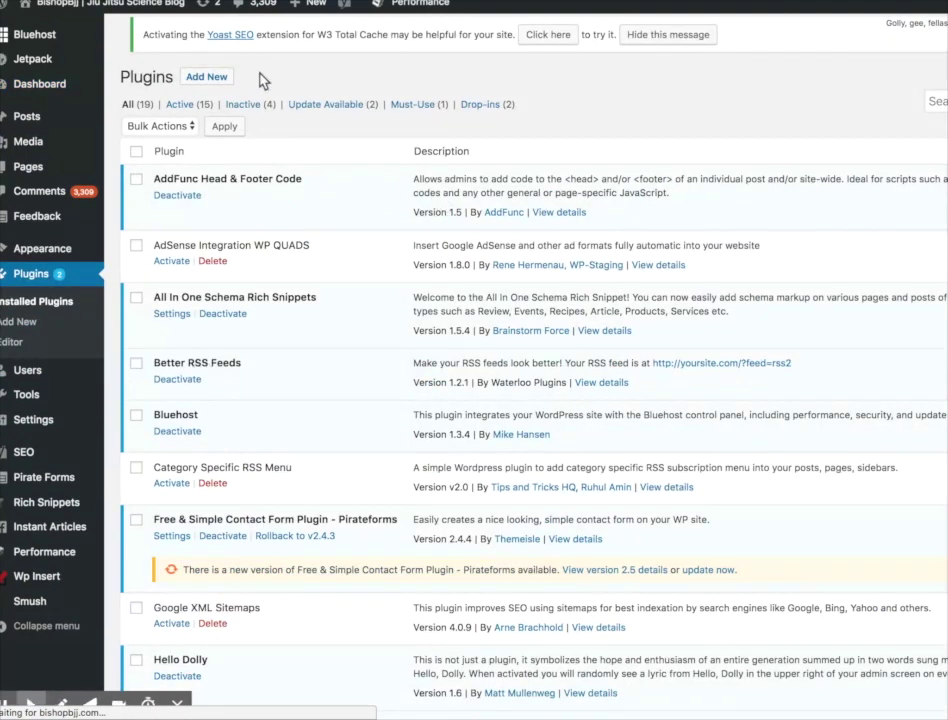
pyautogui.click(211, 44)
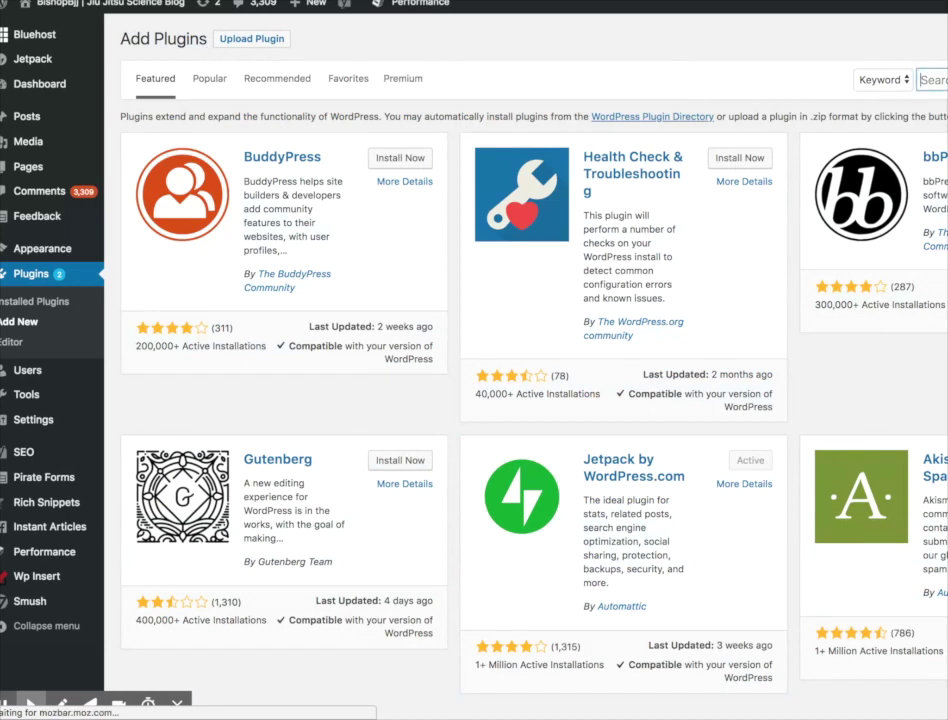
pyautogui.write('ads')
pyautogui.press('Return')
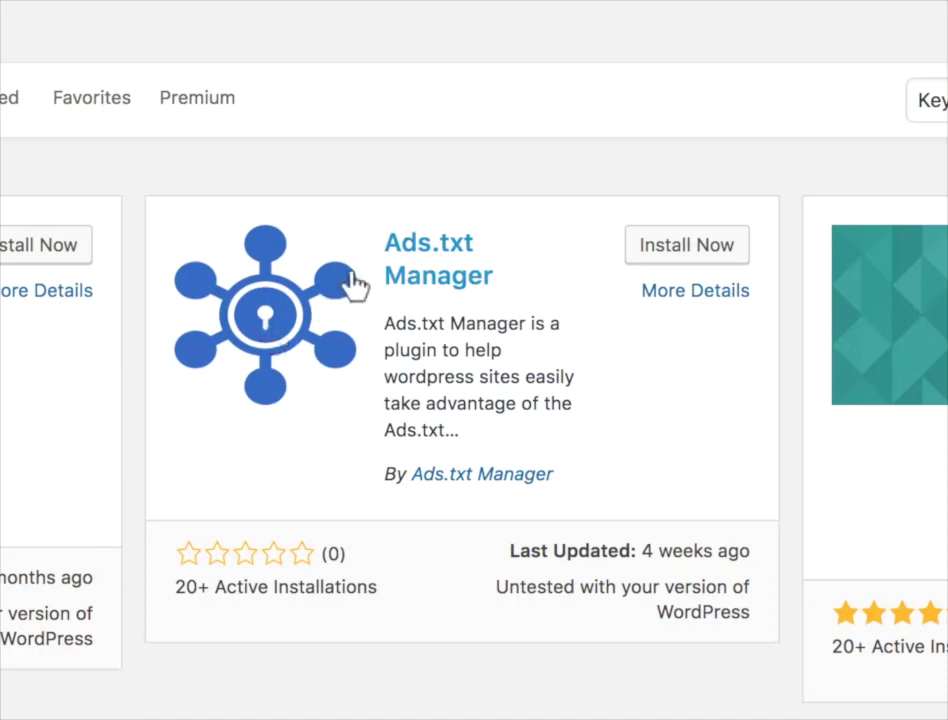
pyautogui.click(699, 262)
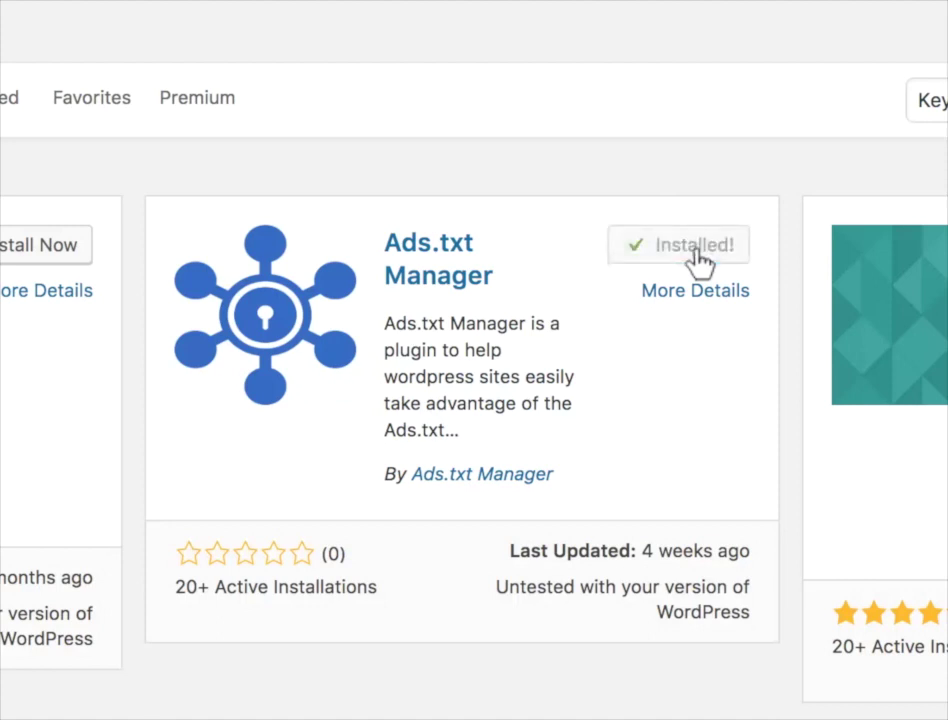
pyautogui.click(700, 242)
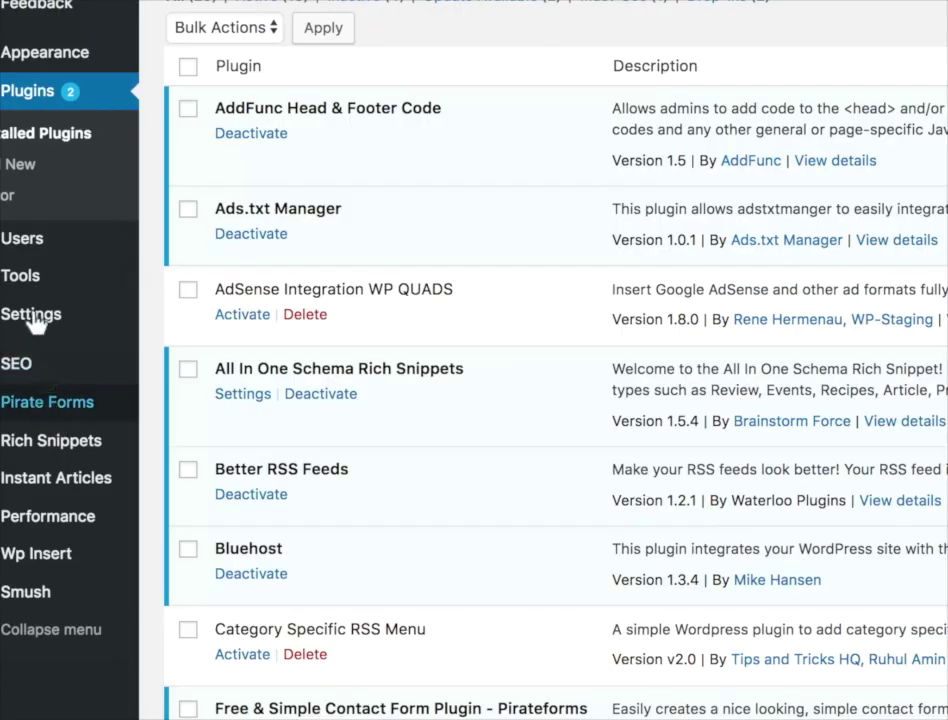
# - Enter 1891 as the ID Number in Ads.txt Manager Settings and save changes
pyautogui.moveTo(30, 313)
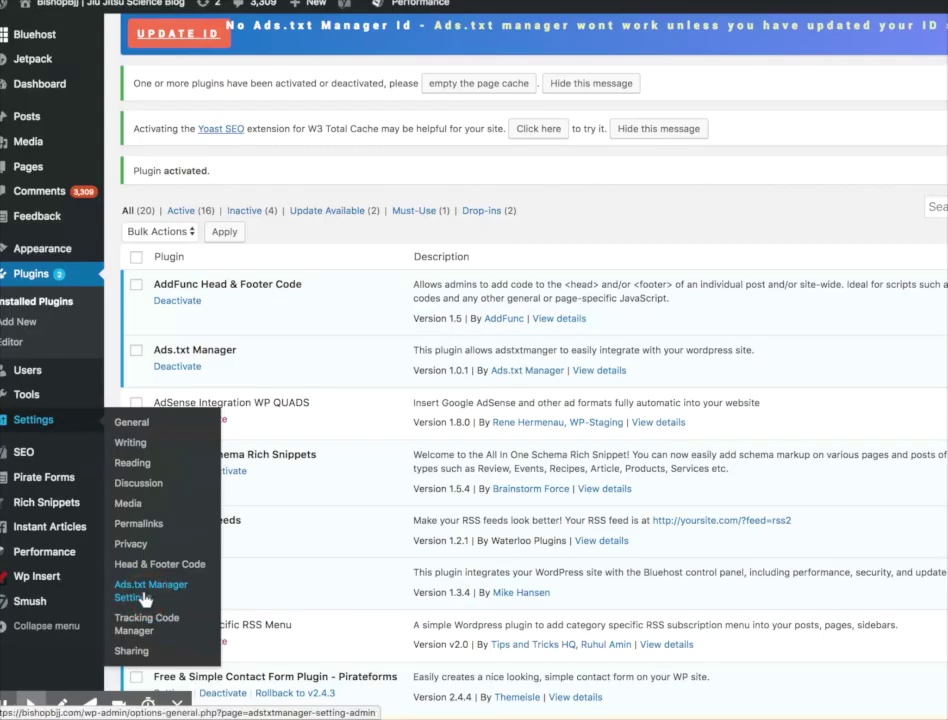
pyautogui.click(145, 599)
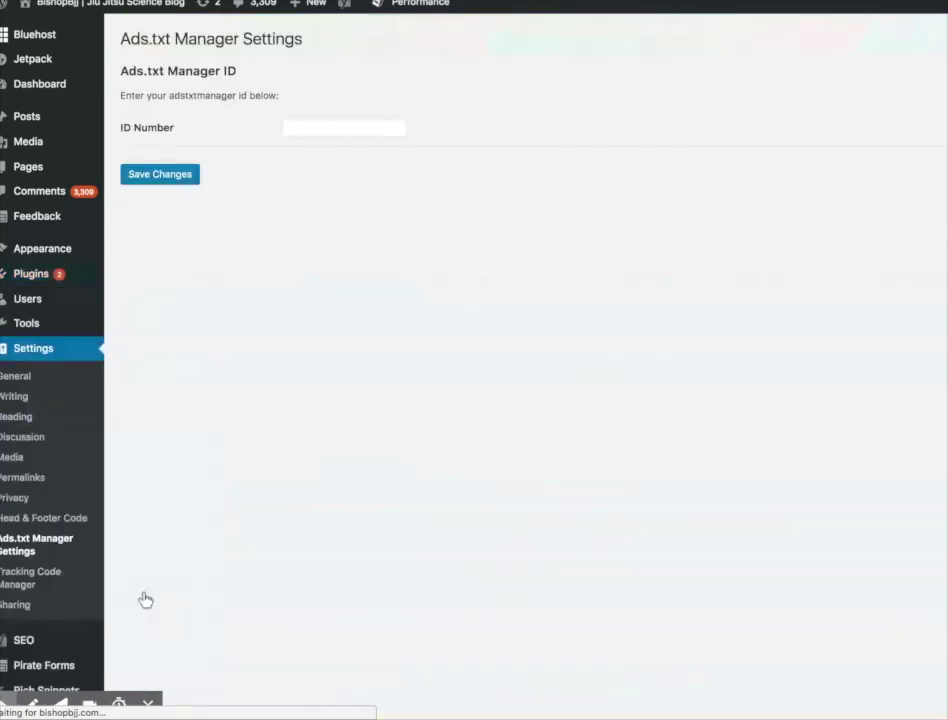
pyautogui.click(339, 130)
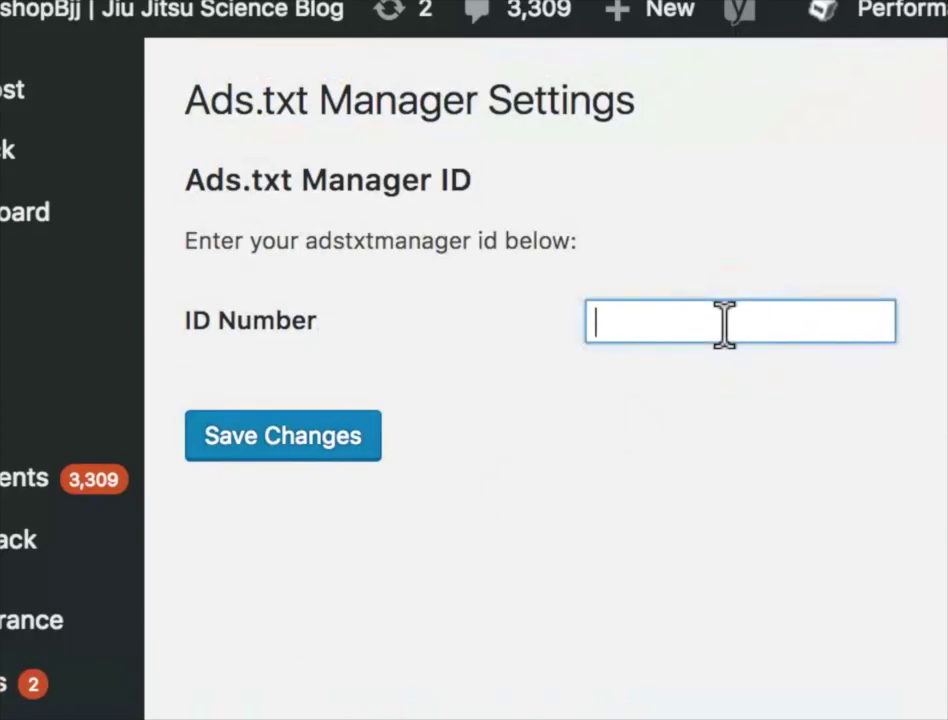
pyautogui.write('1891')
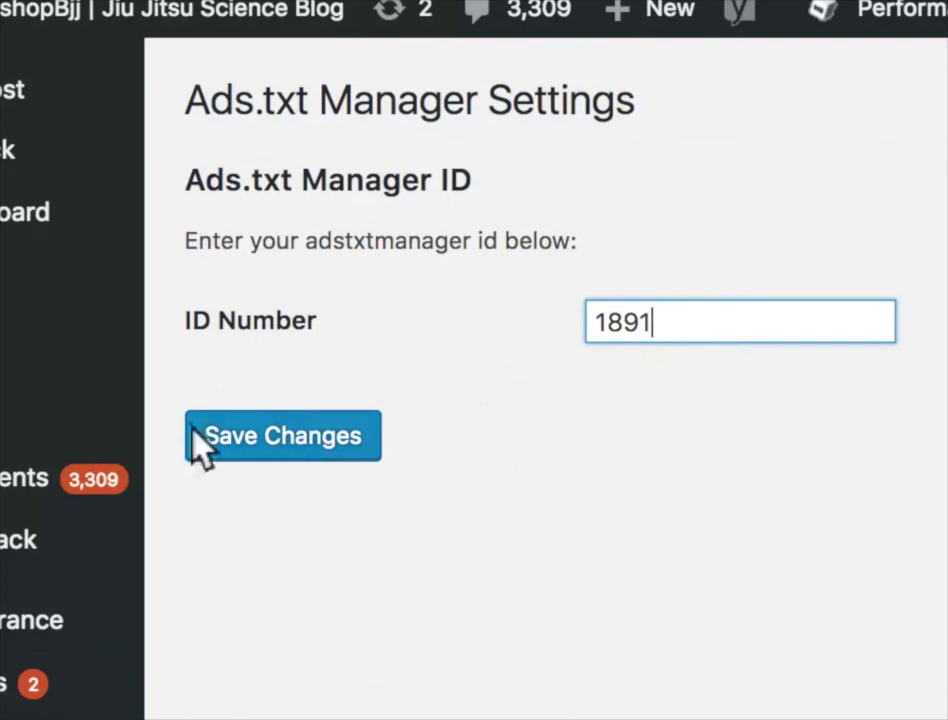
pyautogui.click(271, 460)
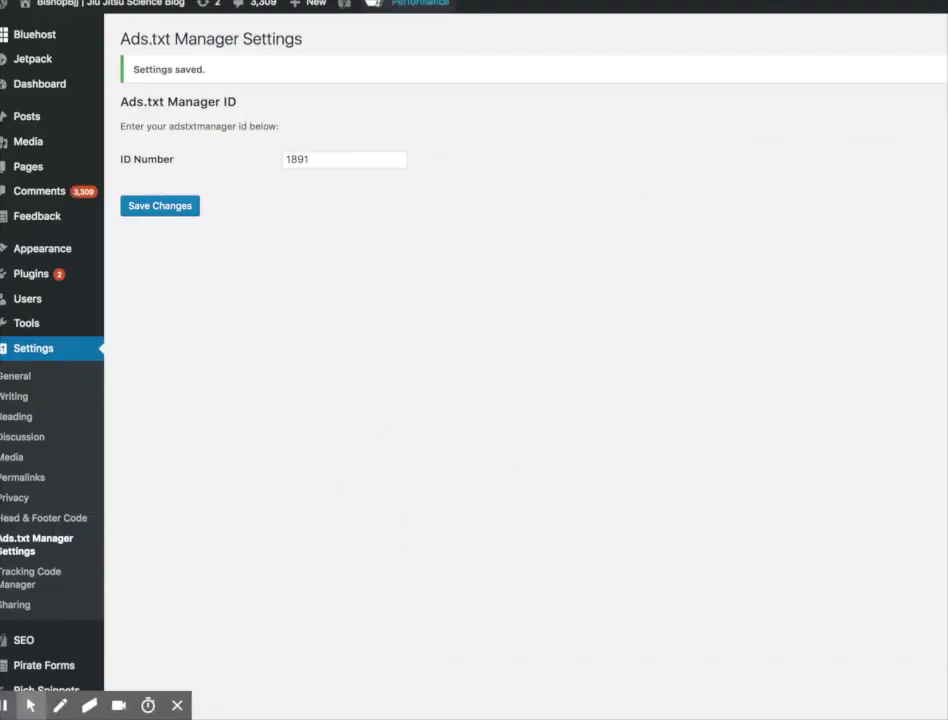
# - Turn on Ads.txt Manager for account 1891 on bishopbjj.com in Ezoic's Ads.txt app
pyautogui.moveTo(410, 4)
pyautogui.moveTo(345, 30)
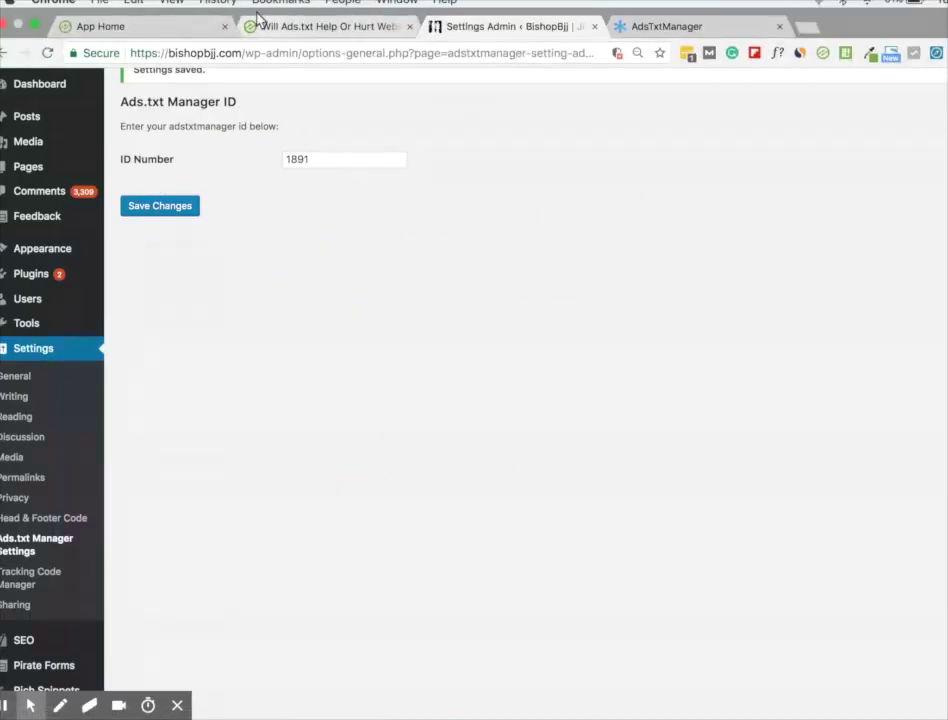
pyautogui.click(640, 27)
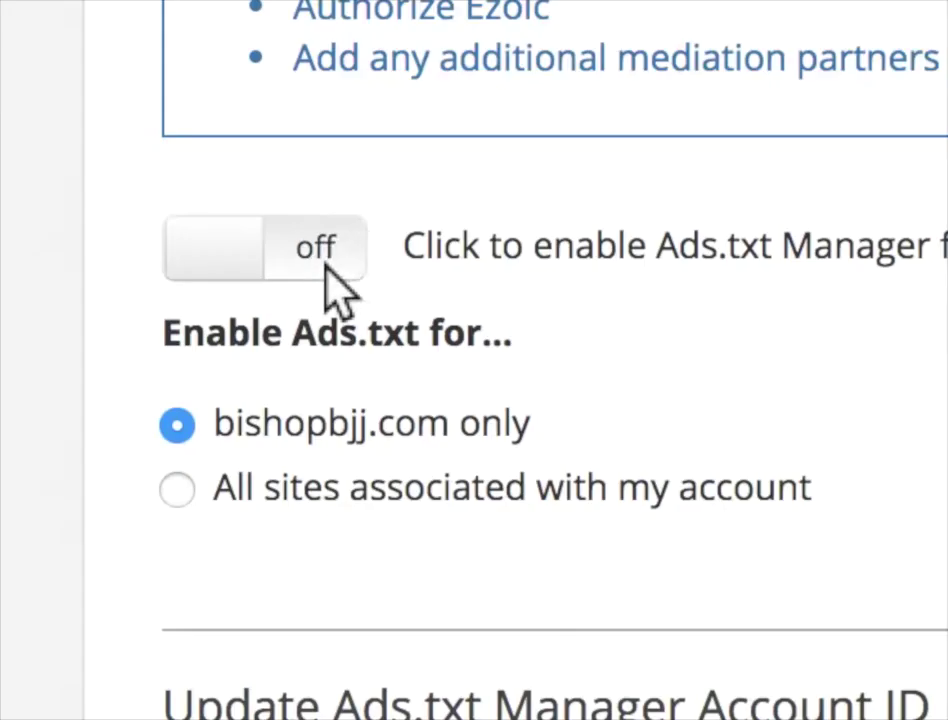
pyautogui.click(172, 117)
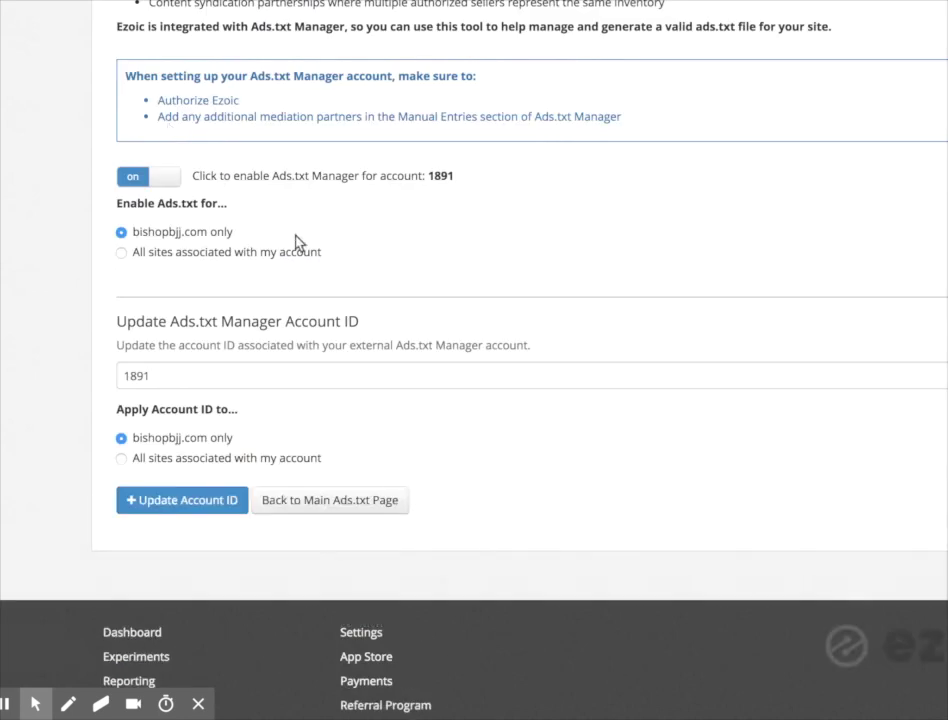
pyautogui.scroll(1, 461, 302)
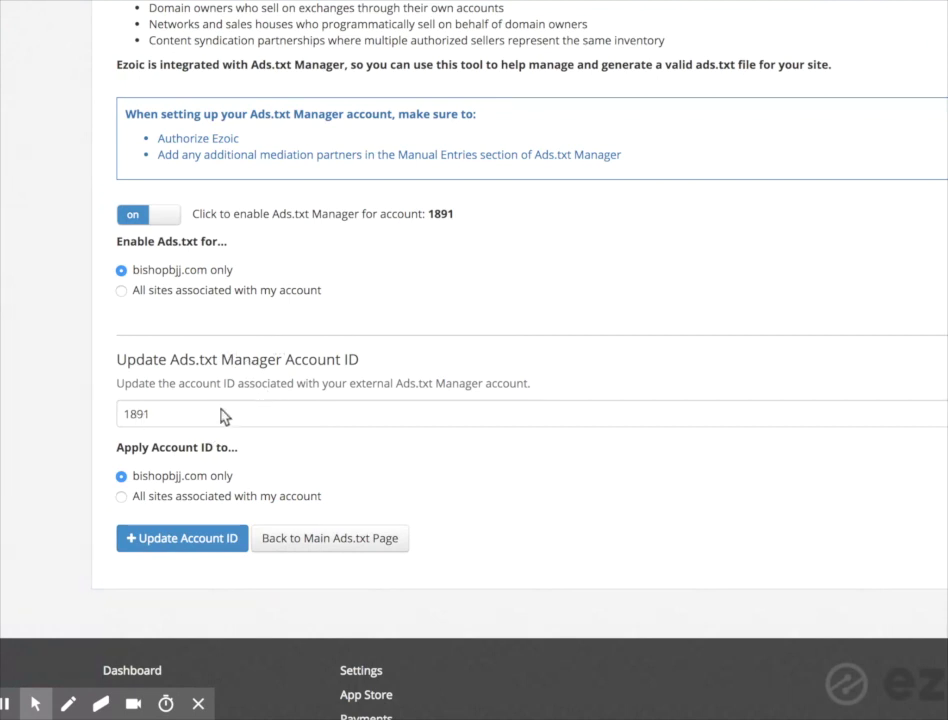
pyautogui.scroll(-2, 220, 406)
pyautogui.scroll(14, 220, 404)
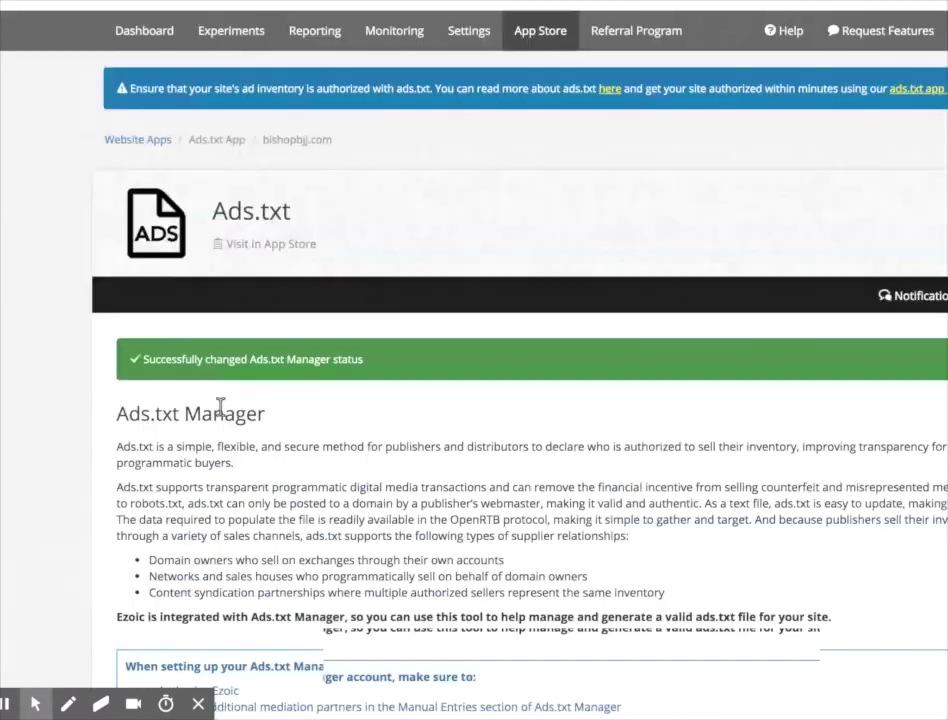
pyautogui.scroll(1, 339, 278)
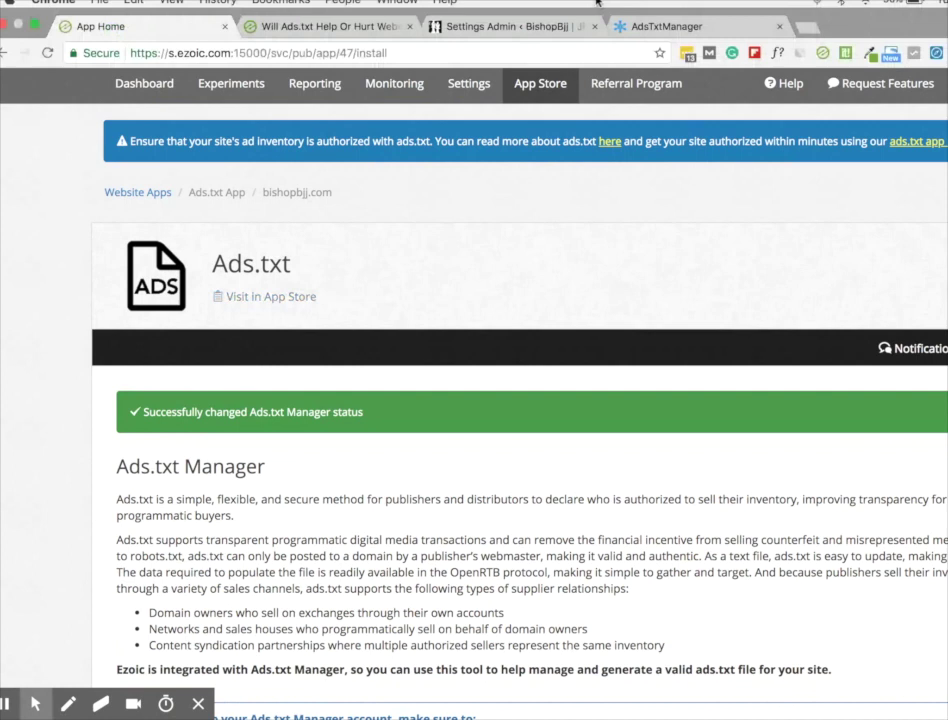
# - Review the Authorize step's Featured Sellers in Ads.txt Manager, where Ezoic and Google Adsense are authorized
pyautogui.click(650, 30)
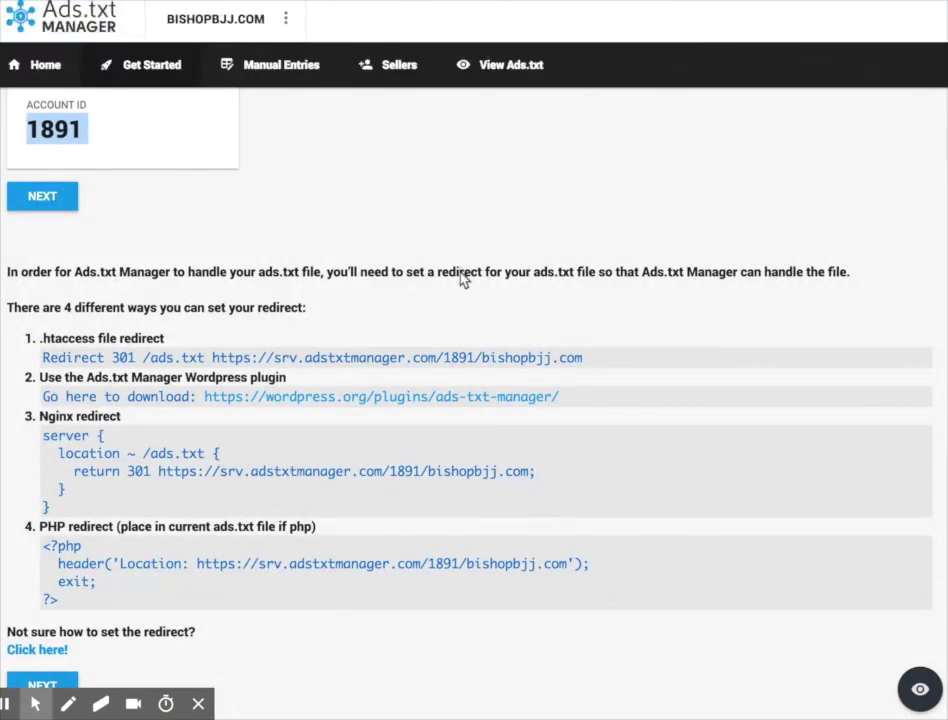
pyautogui.scroll(5, 463, 280)
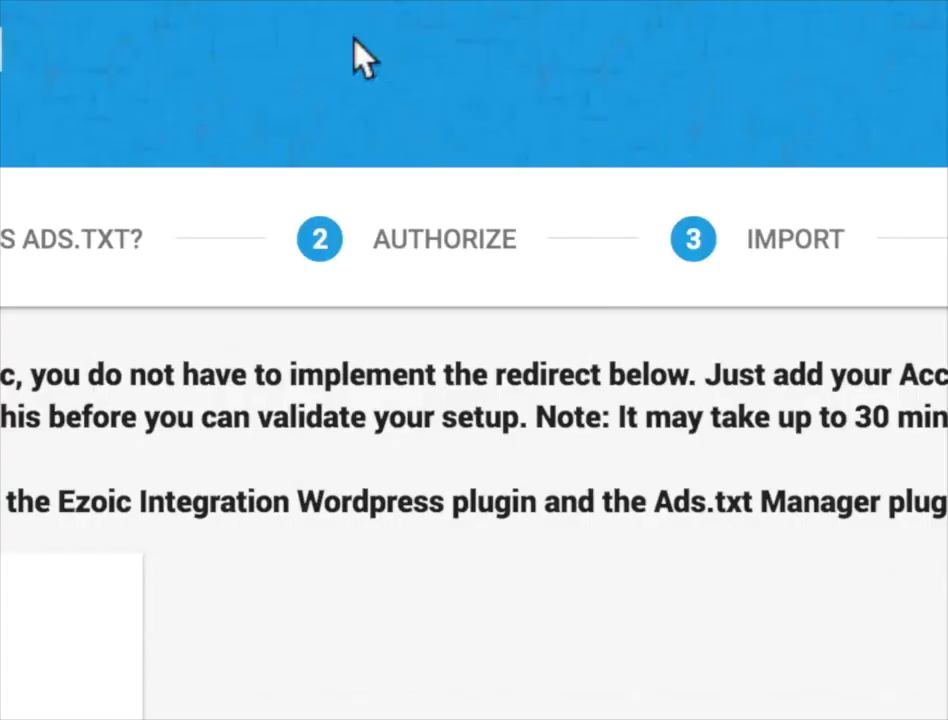
pyautogui.click(368, 223)
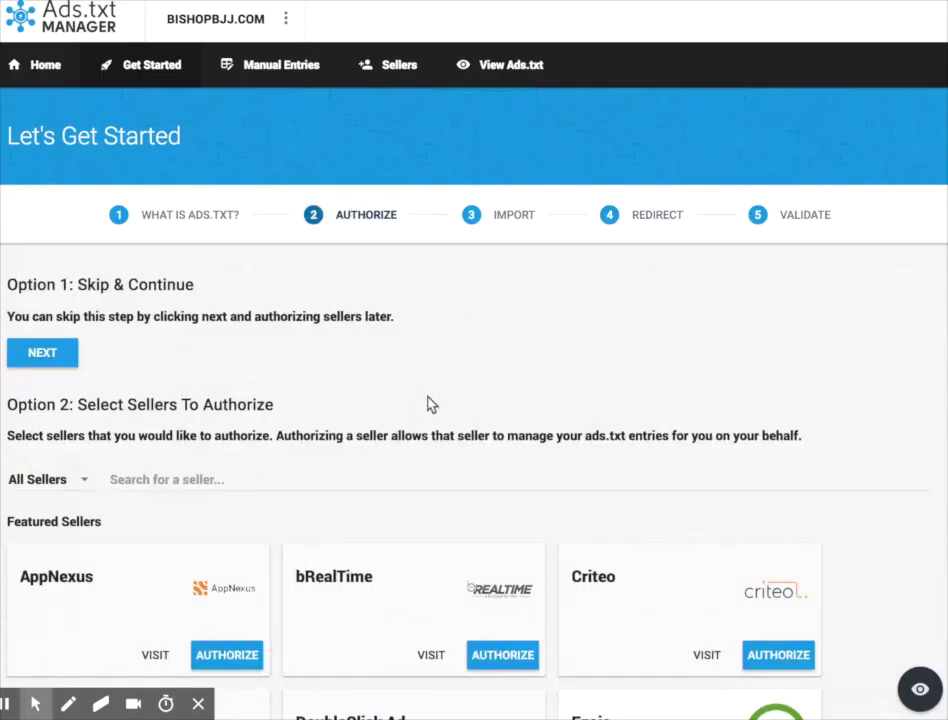
pyautogui.scroll(-1, 431, 404)
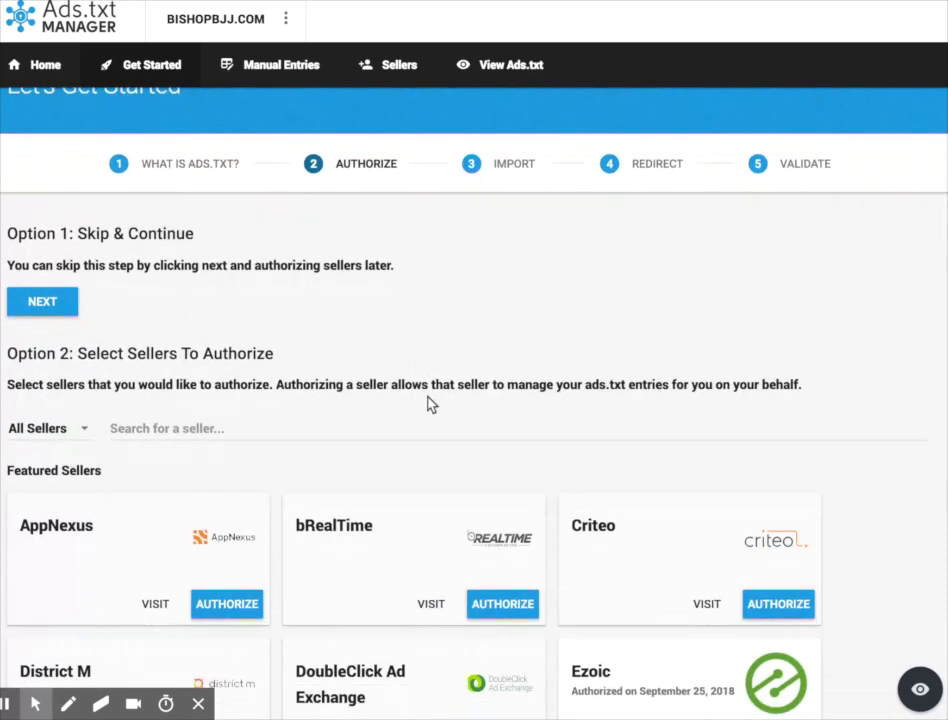
pyautogui.scroll(-3, 431, 404)
pyautogui.scroll(-3, 431, 404)
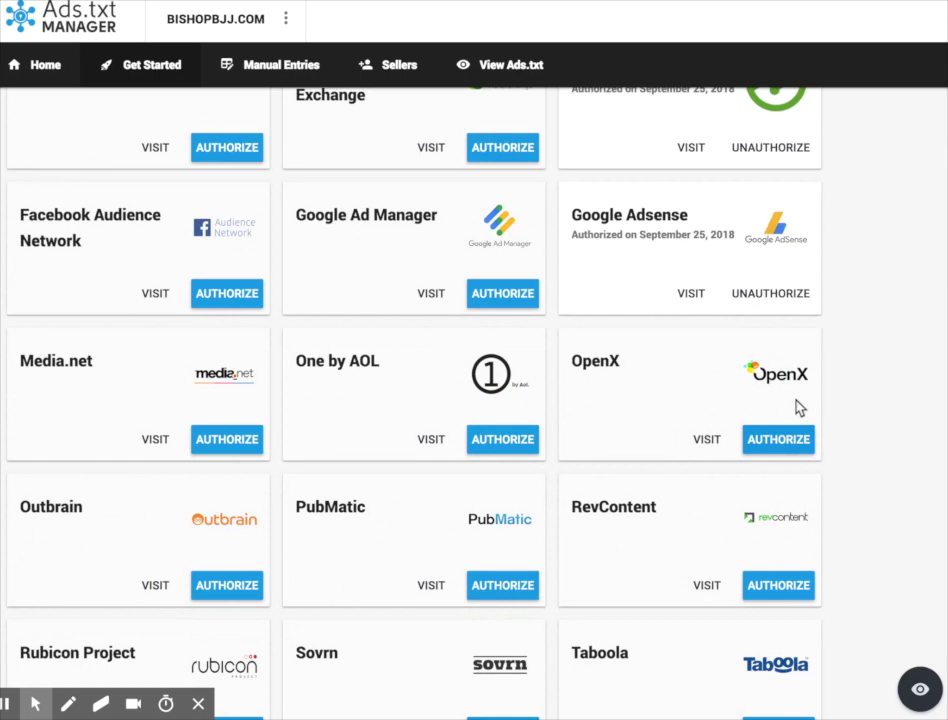
pyautogui.scroll(1, 787, 155)
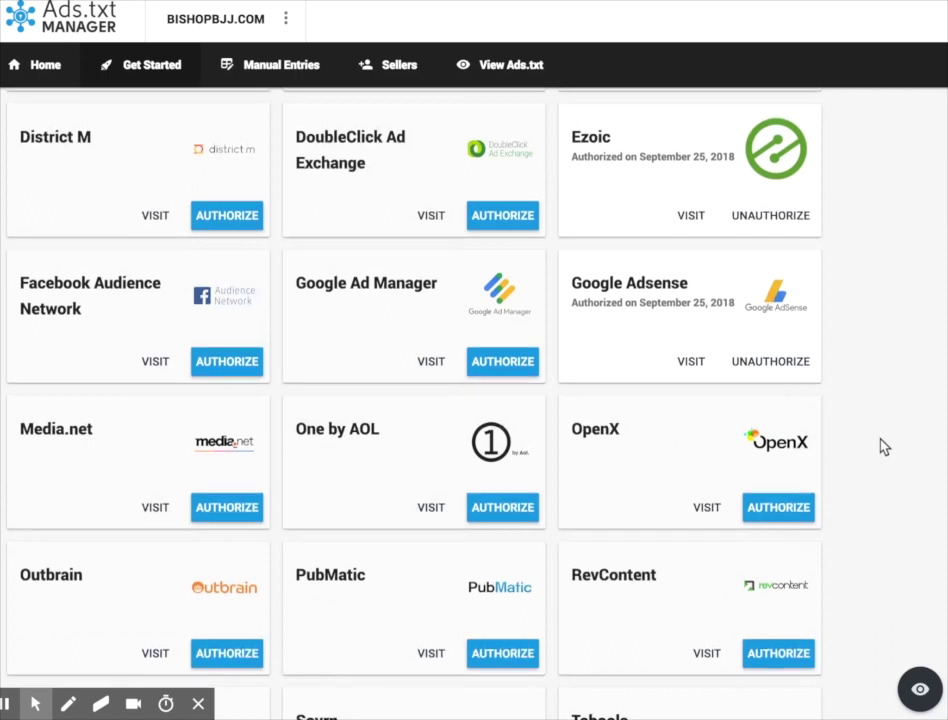
pyautogui.scroll(3, 883, 447)
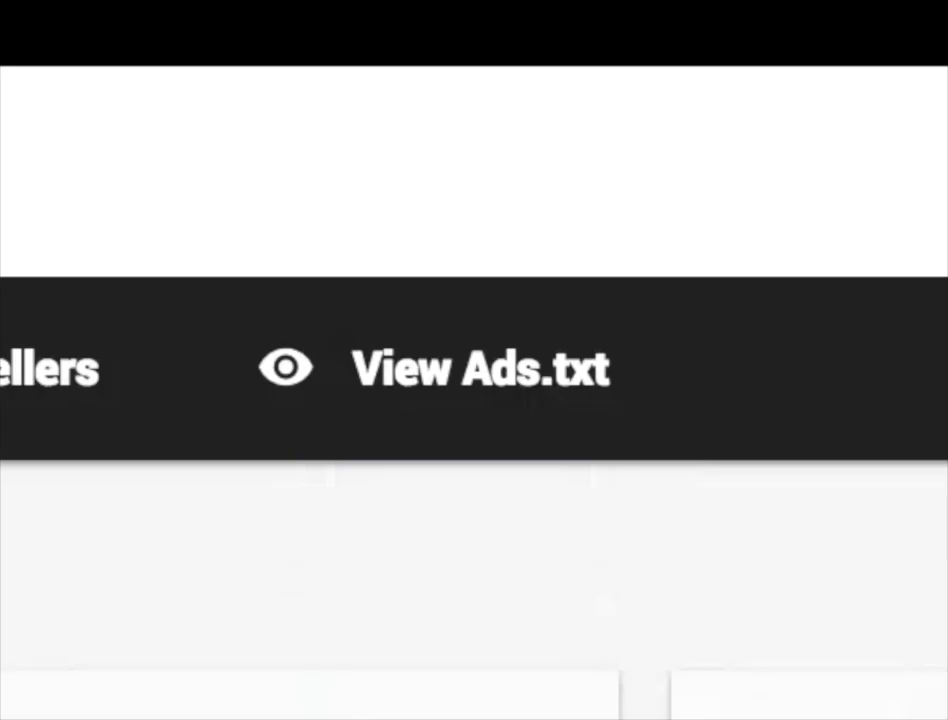
pyautogui.click(495, 390)
# - Look through bishopbjj.com's ads.txt preview, with seller lines such as pubmatic.com and openx.com
pyautogui.scroll(-1, 252, 318)
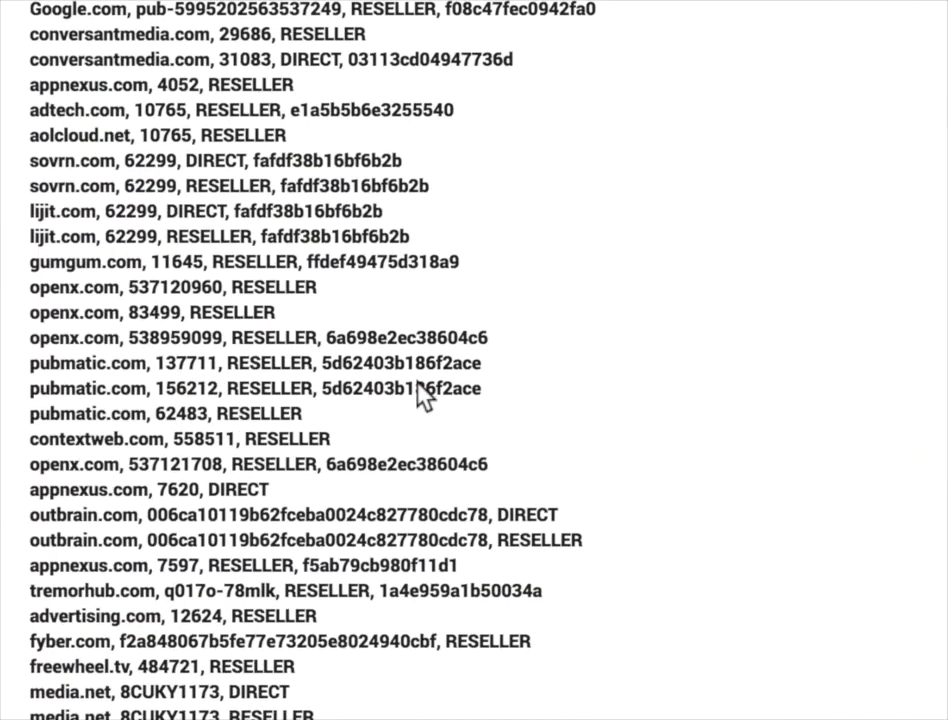
pyautogui.scroll(-2, 252, 318)
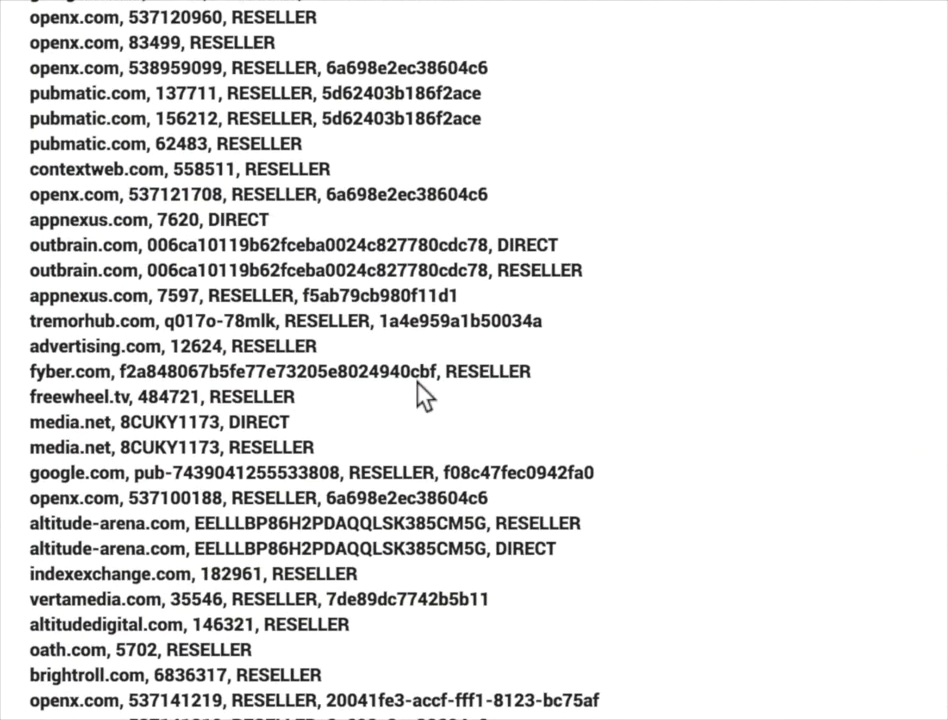
pyautogui.scroll(3, 420, 395)
pyautogui.scroll(3, 420, 395)
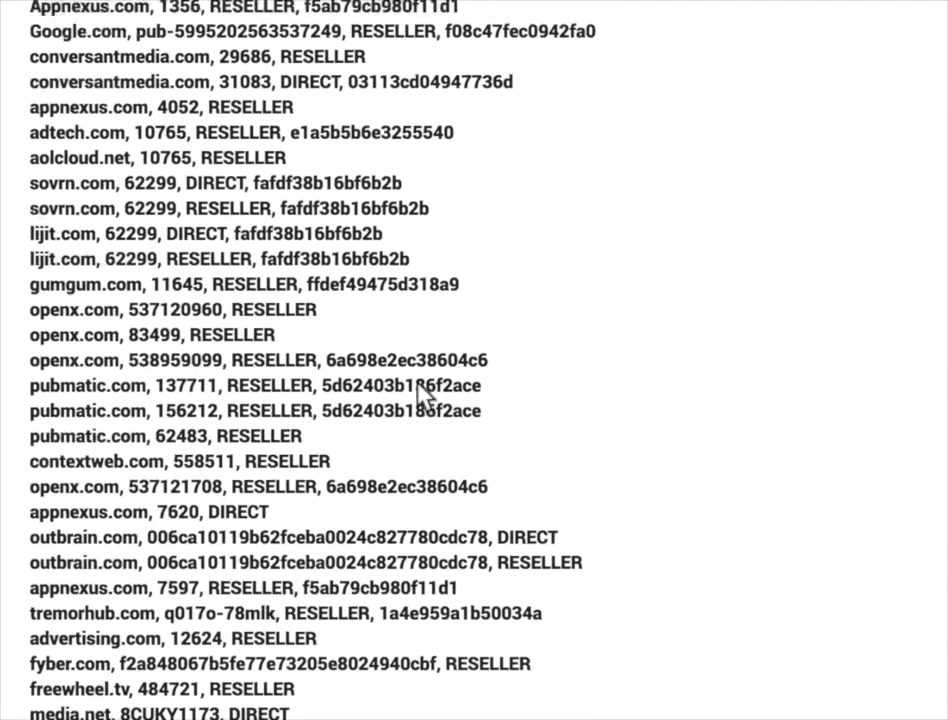
pyautogui.scroll(1, 420, 390)
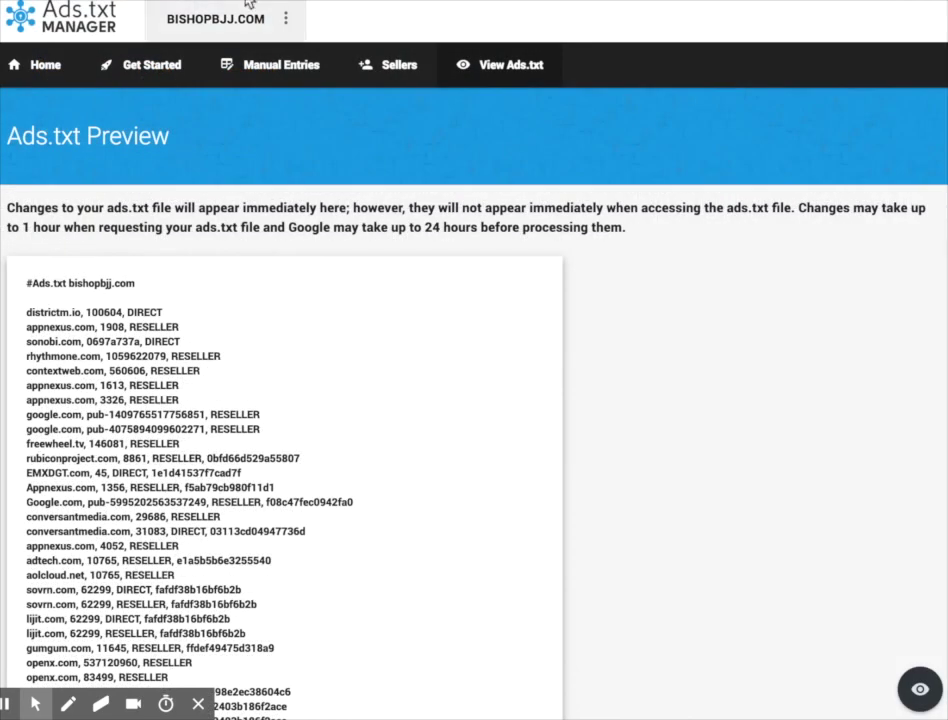
pyautogui.moveTo(150, 3)
pyautogui.click(140, 30)
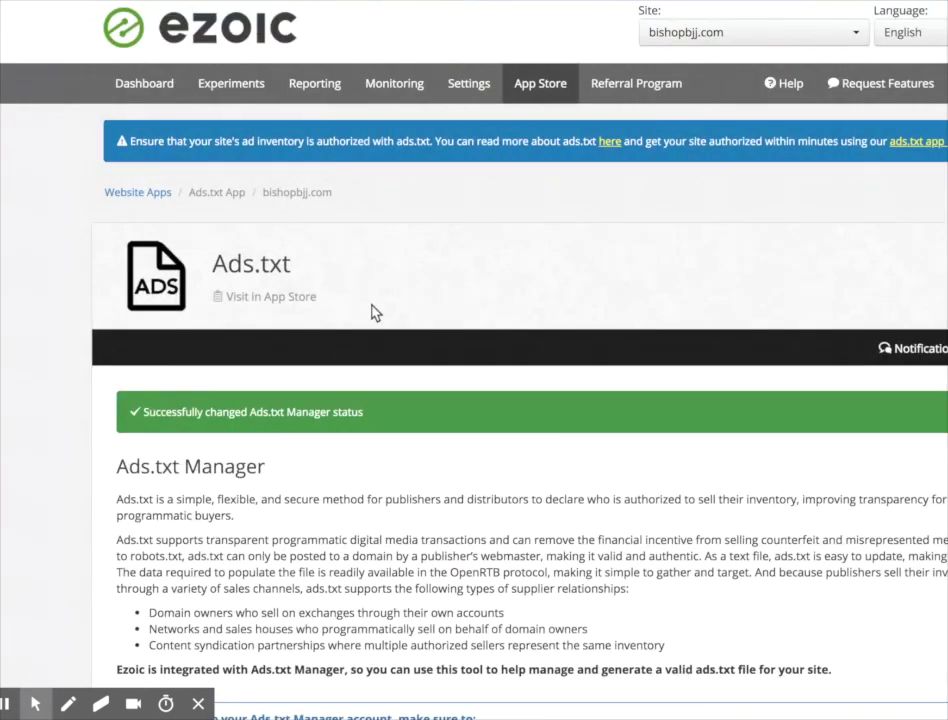
pyautogui.scroll(-3, 372, 313)
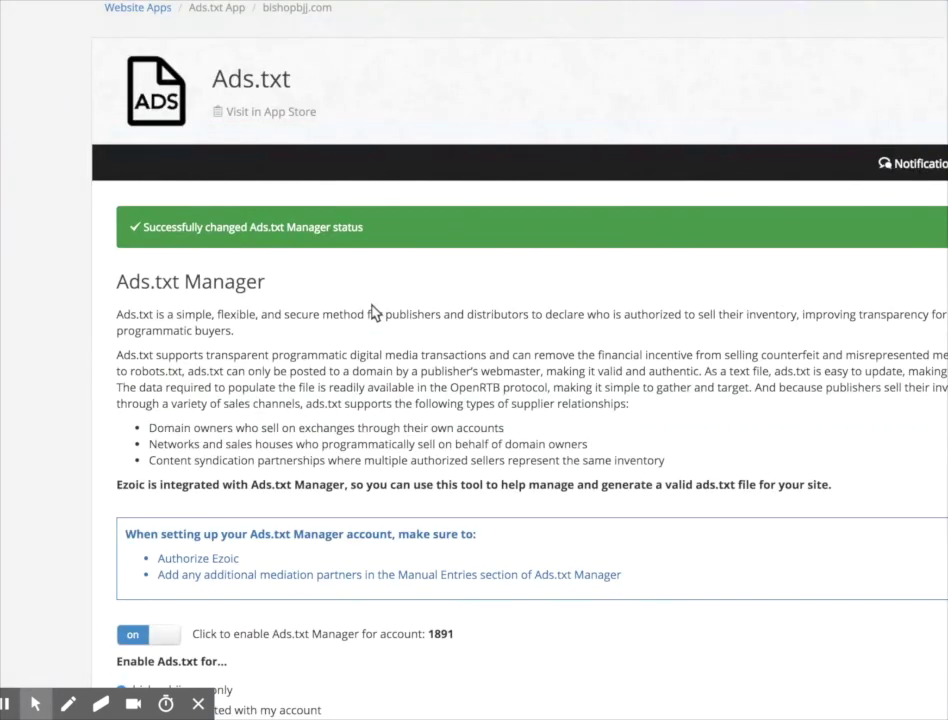